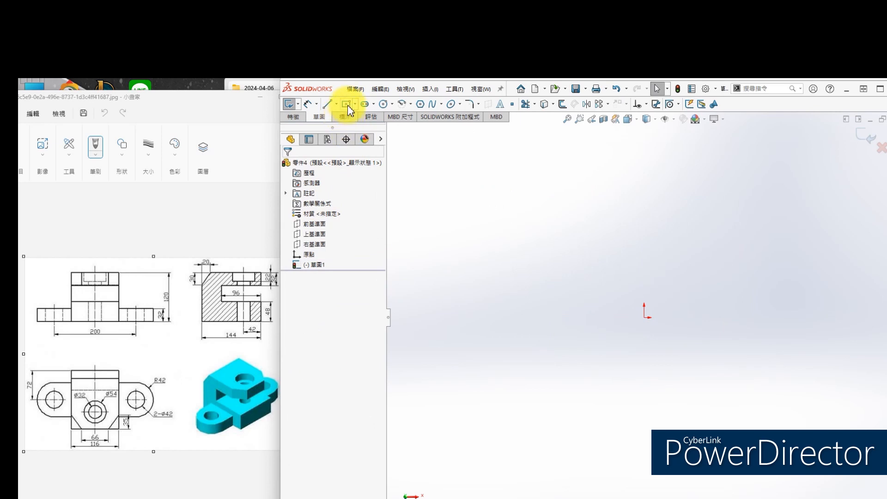
Sketch a centre rectangle about 124 by 99 mm, centred on the origin
{"action": "left_click", "coordinate": [323, 198]}
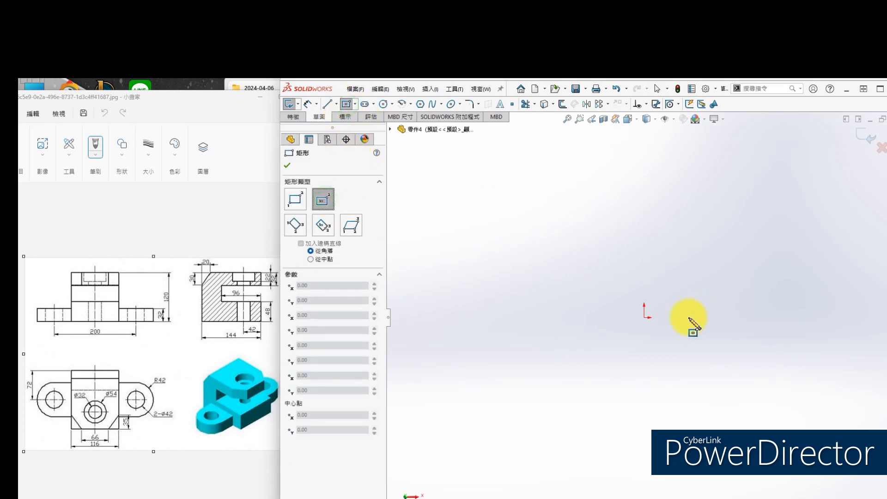
{"action": "left_click", "coordinate": [644, 319]}
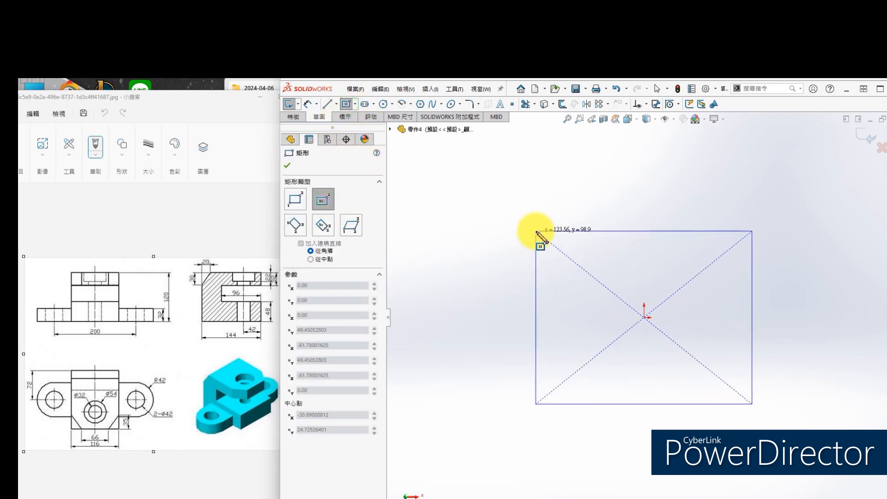
{"action": "left_click", "coordinate": [536, 231]}
Dimension the rectangle to 116 mm wide and 144 mm high
{"action": "key", "text": "s"}
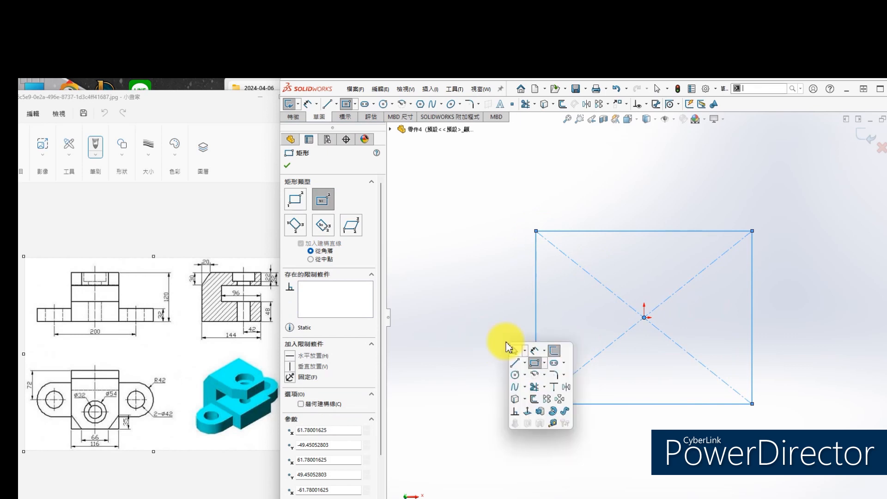
{"action": "left_click", "coordinate": [540, 354]}
{"action": "left_click", "coordinate": [683, 404]}
{"action": "left_click", "coordinate": [651, 455]}
{"action": "type", "text": "116"}
{"action": "key", "text": "Return"}
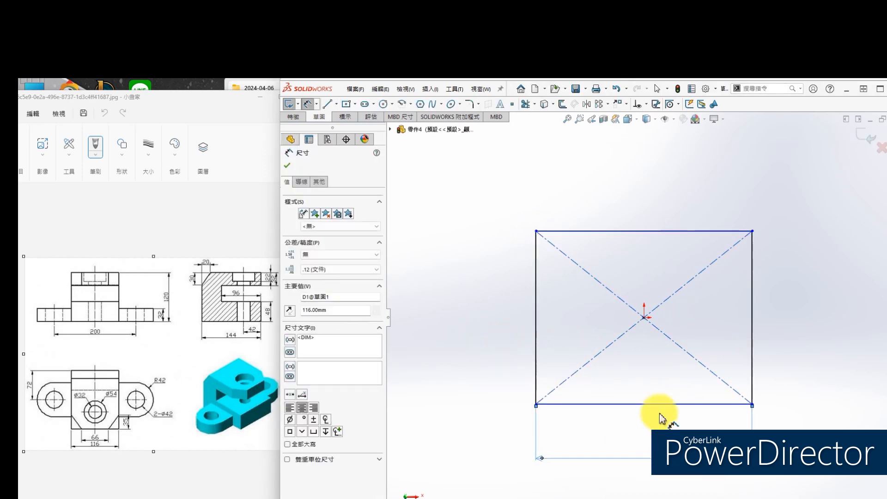
{"action": "left_click", "coordinate": [539, 354]}
{"action": "left_click", "coordinate": [490, 353]}
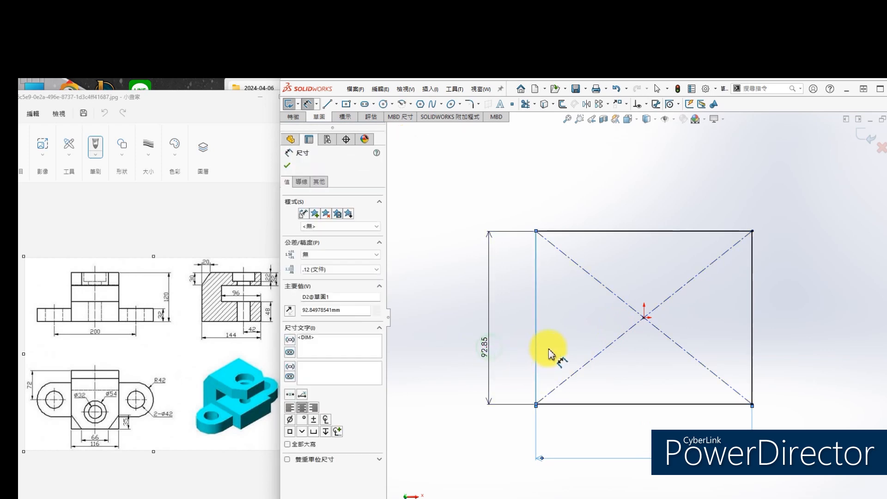
{"action": "type", "text": "144"}
{"action": "key", "text": "Return"}
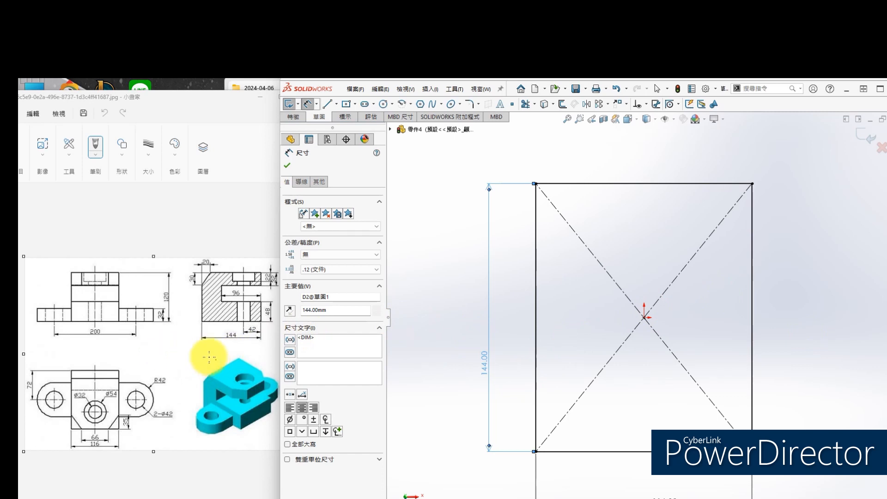
Extrude the rectangle into a solid block 120 mm high
{"action": "left_click", "coordinate": [189, 348]}
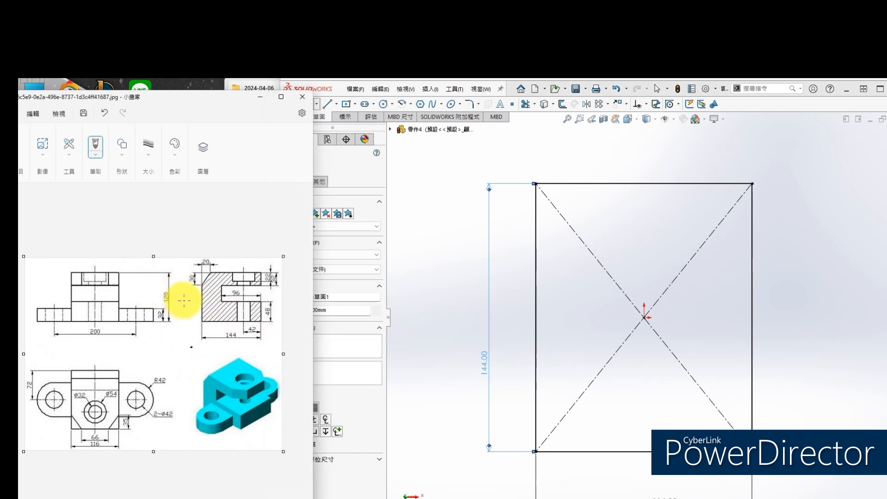
{"action": "left_click", "coordinate": [785, 358]}
{"action": "key", "text": "s"}
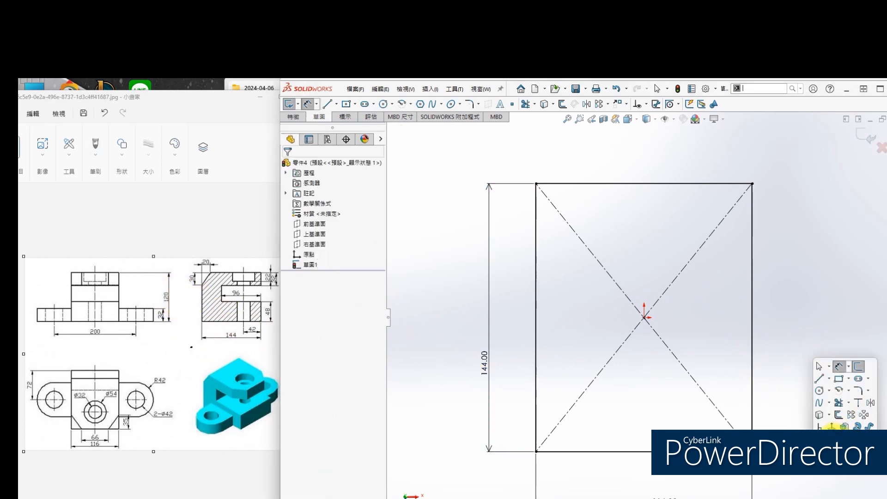
{"action": "left_click", "coordinate": [831, 425]}
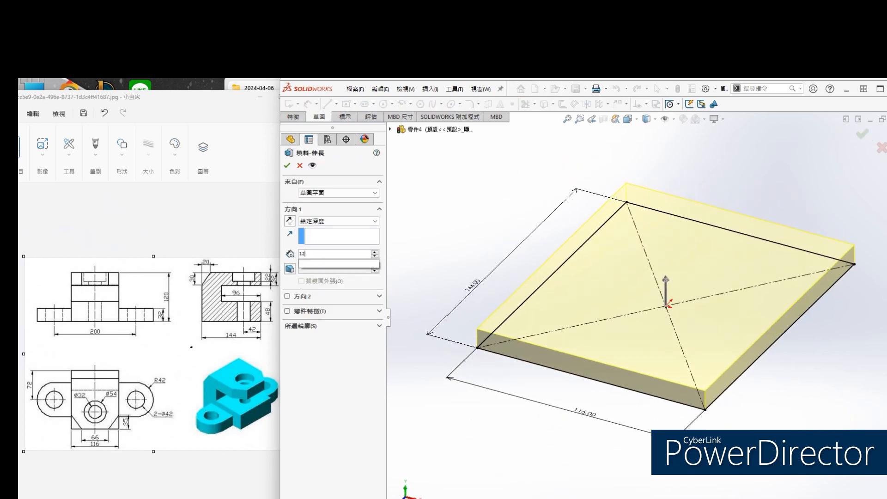
{"action": "left_click", "coordinate": [287, 165]}
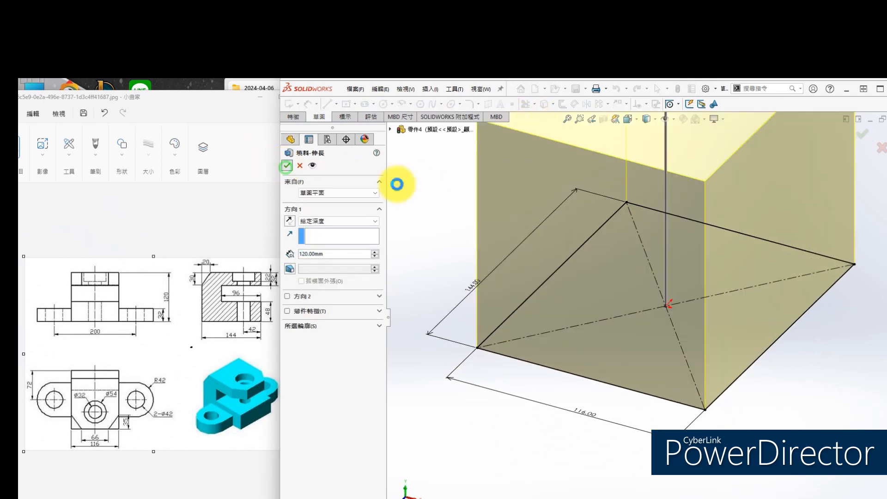
Start a sketch on the block's 144 mm side face and draw a corner rectangle about 96 by 54 mm from its front vertical edge
{"action": "middle_click_drag", "start_coordinate": [703, 262], "coordinate": [757, 277]}
{"action": "left_click", "coordinate": [722, 273]}
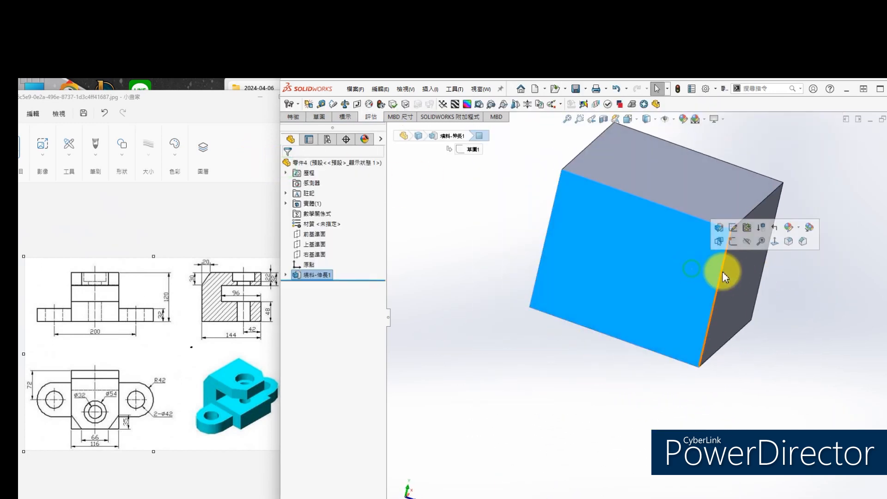
{"action": "left_click", "coordinate": [732, 242]}
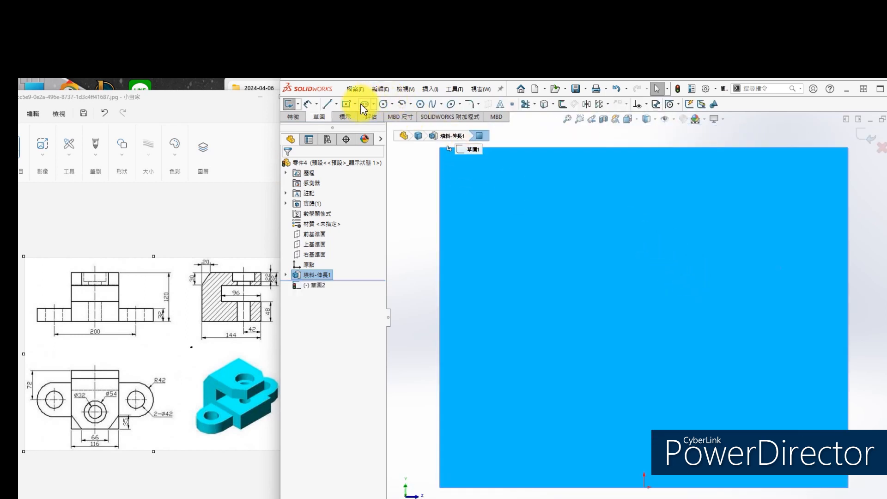
{"action": "left_click", "coordinate": [354, 104]}
{"action": "left_click", "coordinate": [354, 117]}
{"action": "left_click", "coordinate": [847, 221]}
{"action": "left_click", "coordinate": [576, 375]}
Dimension the rectangle's lower line 48 mm above the bottom edge of the block
{"action": "key", "text": "s"}
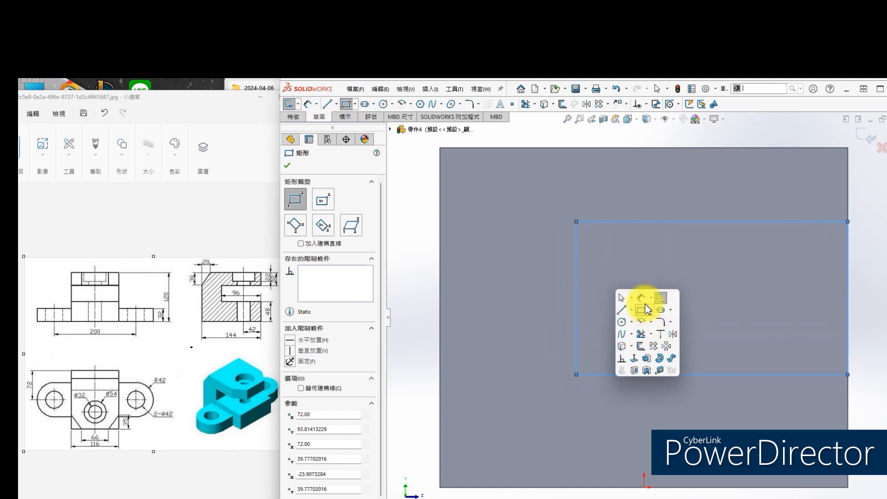
{"action": "left_click", "coordinate": [645, 306]}
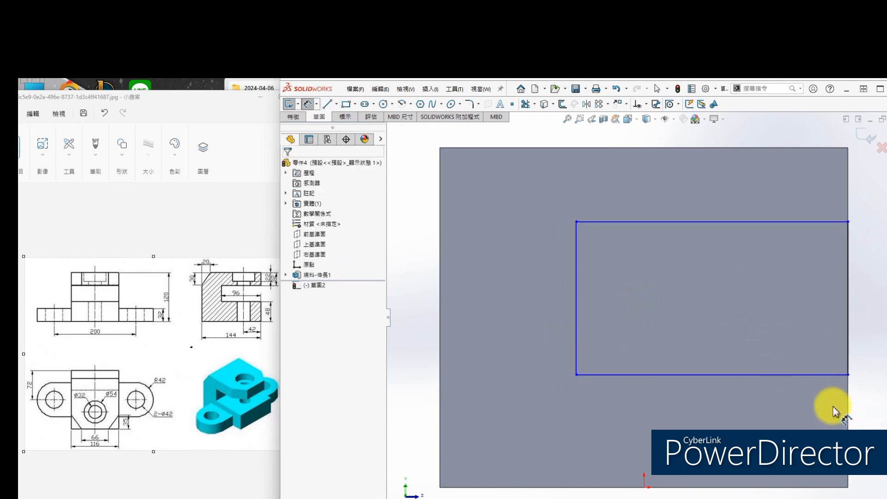
{"action": "left_click", "coordinate": [812, 375]}
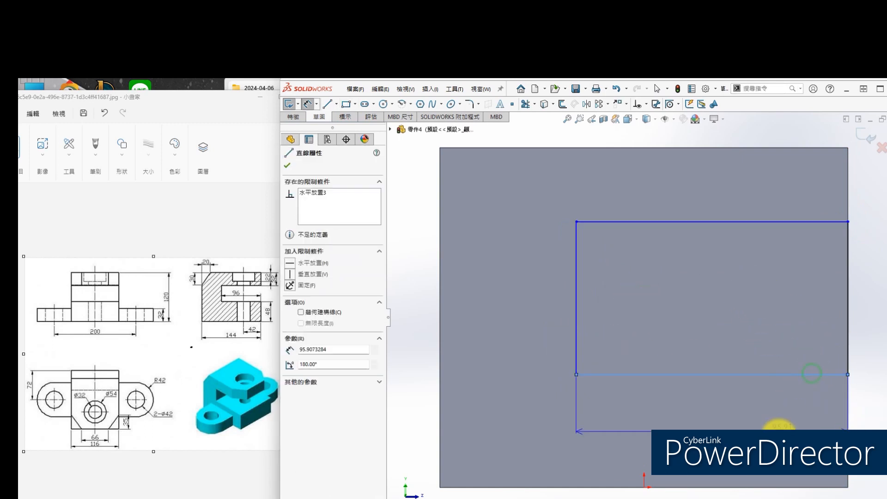
{"action": "left_click", "coordinate": [753, 487]}
{"action": "left_click", "coordinate": [777, 424]}
{"action": "type", "text": "48"}
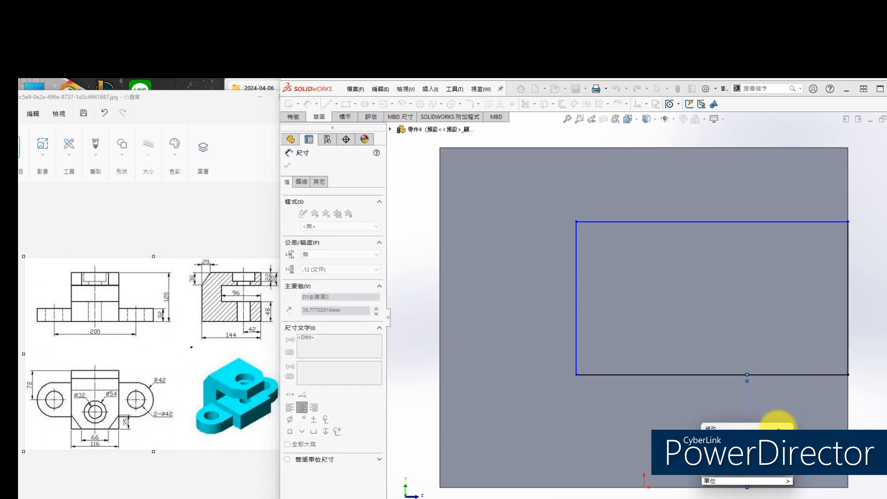
{"action": "key", "text": "Return"}
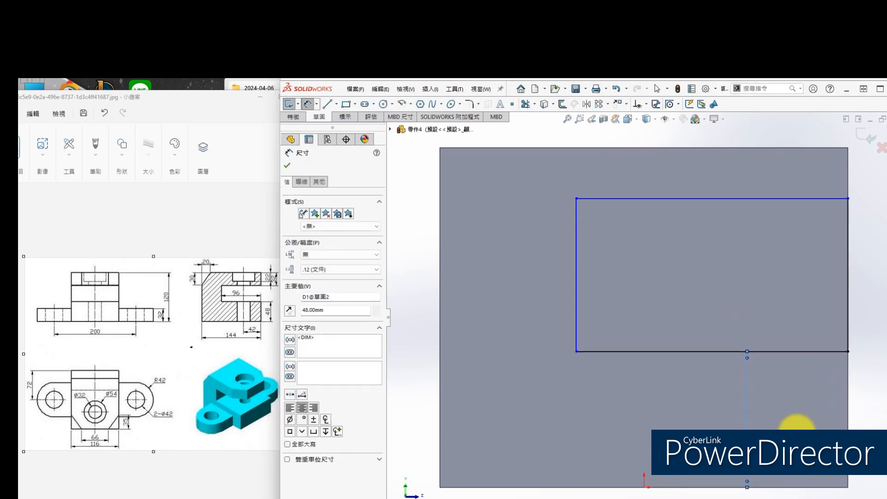
Place the rectangle's upper line 32 mm below the block's top edge and set the rectangle's length to 96 mm
{"action": "left_click", "coordinate": [805, 199]}
{"action": "left_click", "coordinate": [764, 185]}
{"action": "type", "text": "30"}
{"action": "key", "text": "Return"}
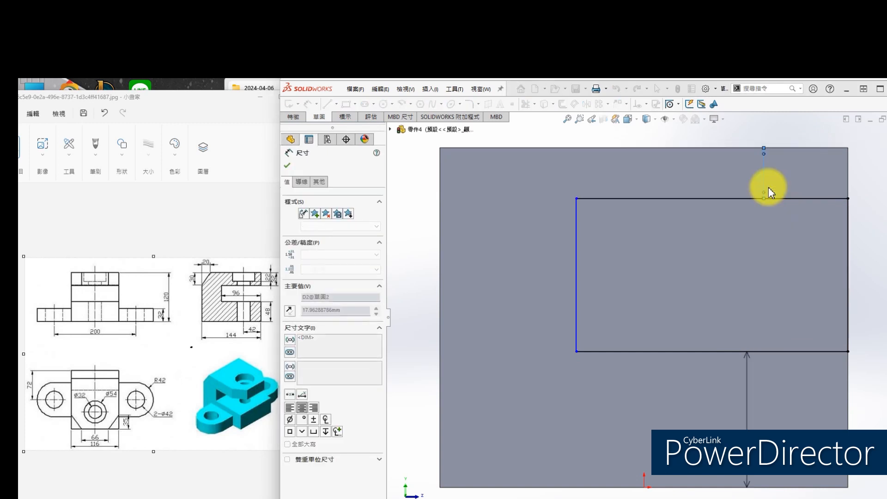
{"action": "left_click", "coordinate": [687, 351]}
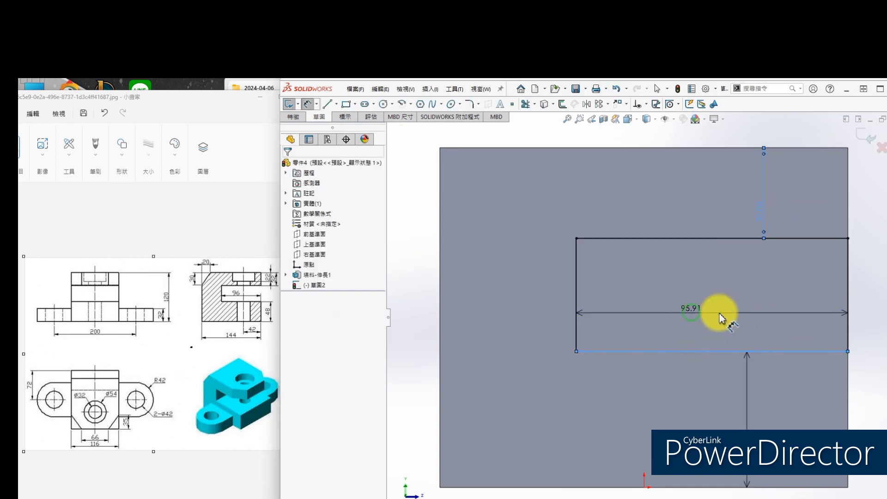
{"action": "left_click", "coordinate": [691, 312]}
{"action": "key", "text": "Return"}
Cut the rectangle through all of the block with an Extruded Cut to form the slot
{"action": "key", "text": "s"}
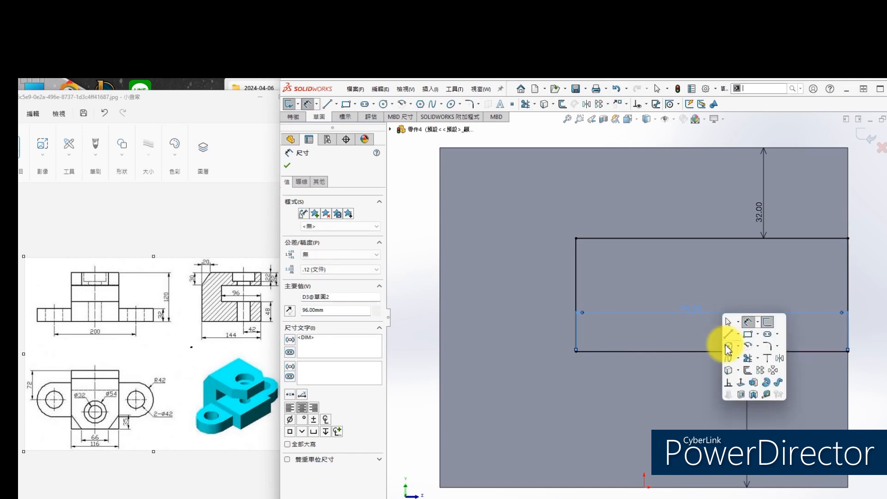
{"action": "left_click", "coordinate": [742, 395]}
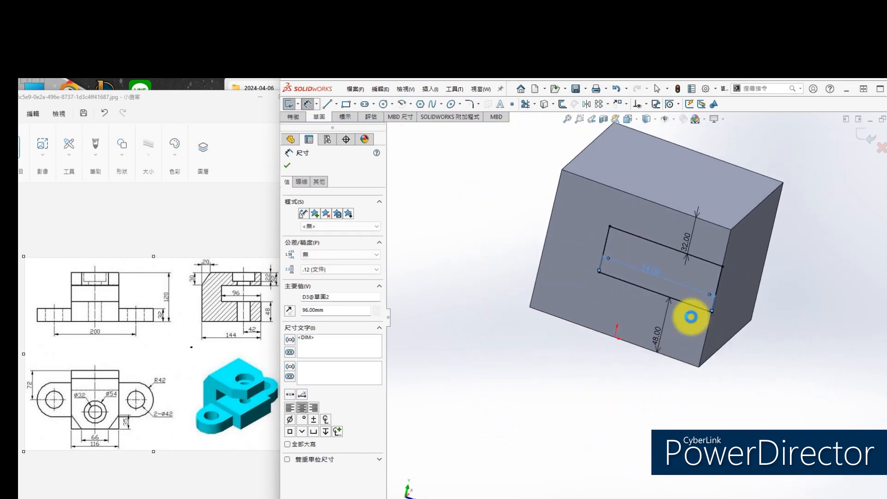
{"action": "left_click", "coordinate": [329, 221]}
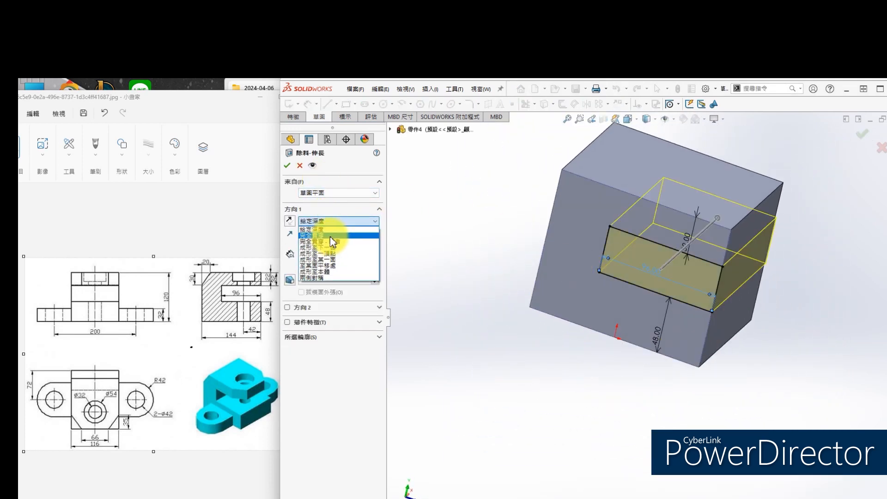
{"action": "left_click", "coordinate": [330, 235]}
{"action": "left_click", "coordinate": [287, 165]}
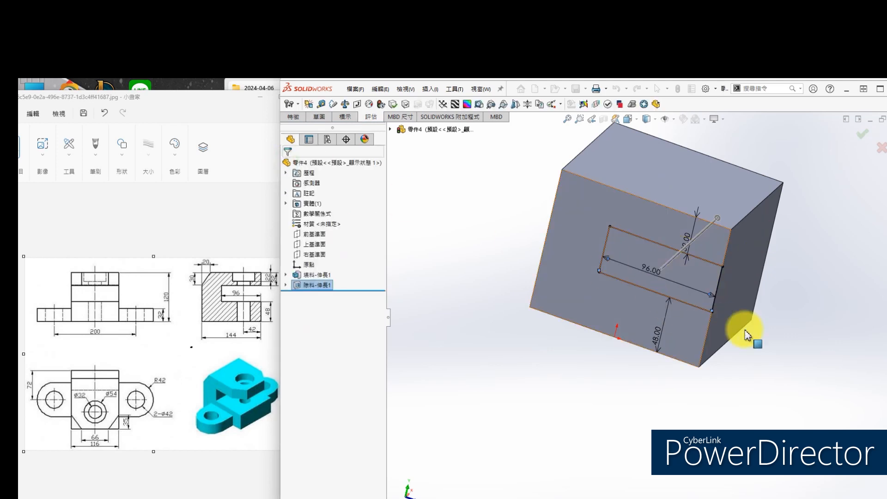
Start a sketch on the block's top face and draw a circle about 32 mm in diameter, about 37 mm below the origin
{"action": "left_click", "coordinate": [710, 196]}
{"action": "left_click", "coordinate": [740, 166]}
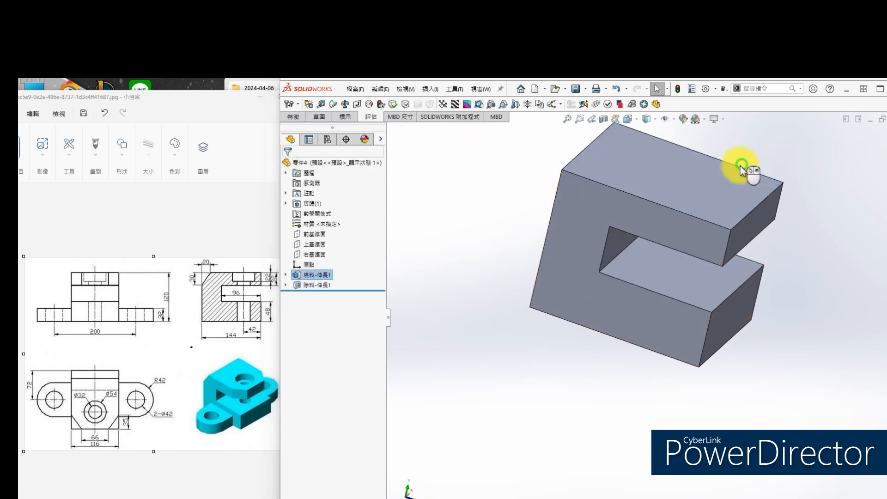
{"action": "key", "text": "Escape"}
{"action": "left_click", "coordinate": [736, 182]}
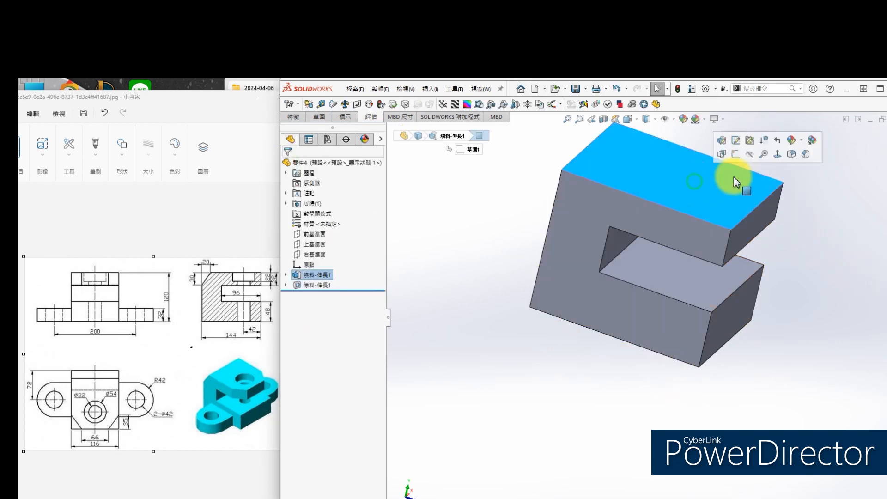
{"action": "left_click", "coordinate": [736, 155]}
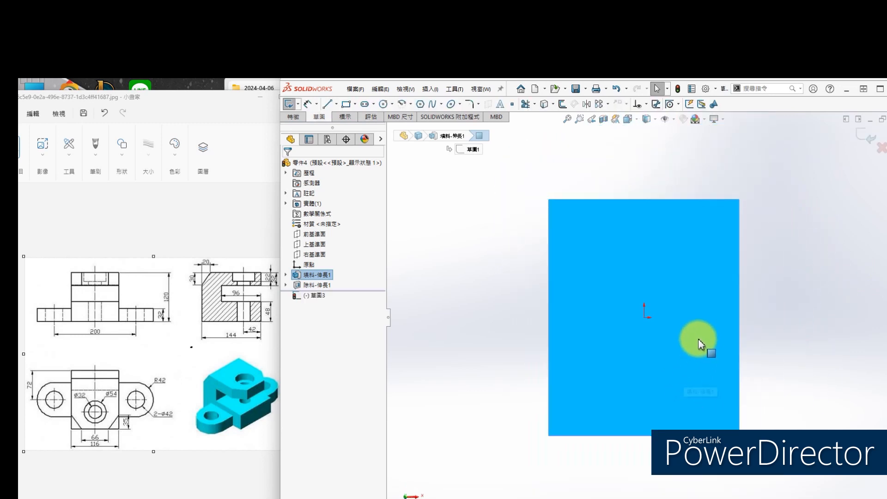
{"action": "key", "text": "s"}
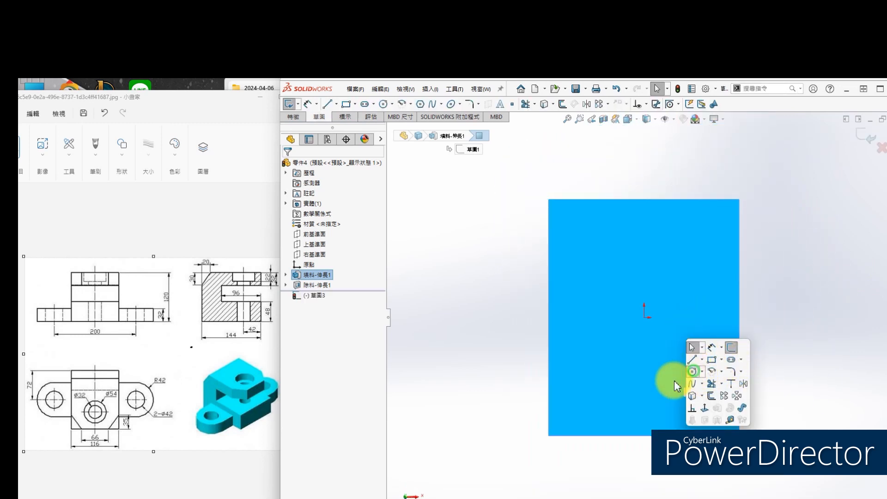
{"action": "left_click", "coordinate": [692, 371]}
{"action": "left_click", "coordinate": [644, 378]}
{"action": "left_click", "coordinate": [665, 395]}
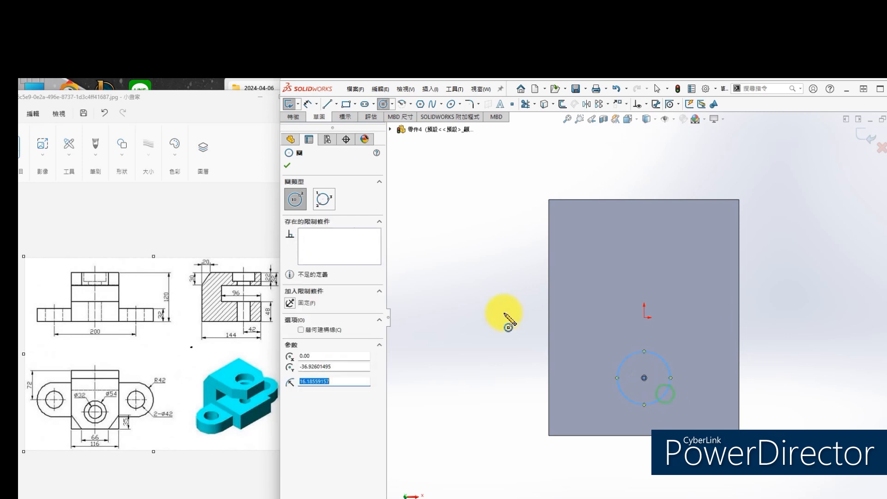
Dimension the circle's diameter to 32 mm
{"action": "key", "text": "s"}
{"action": "left_click", "coordinate": [599, 323]}
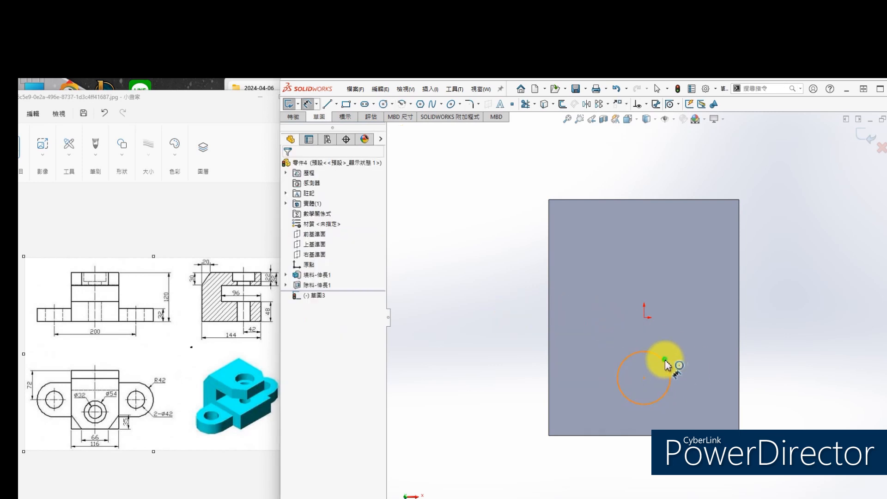
{"action": "left_click", "coordinate": [664, 360]}
{"action": "left_click", "coordinate": [764, 332]}
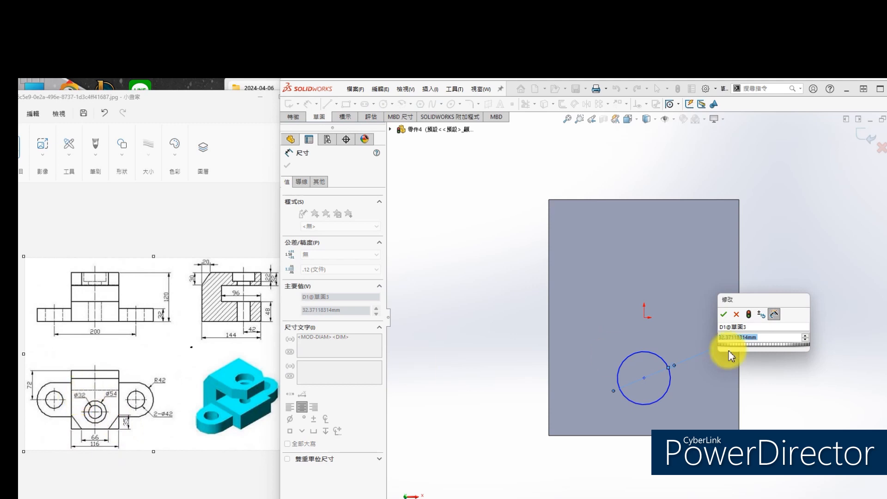
{"action": "type", "text": "32"}
{"action": "key", "text": "Return"}
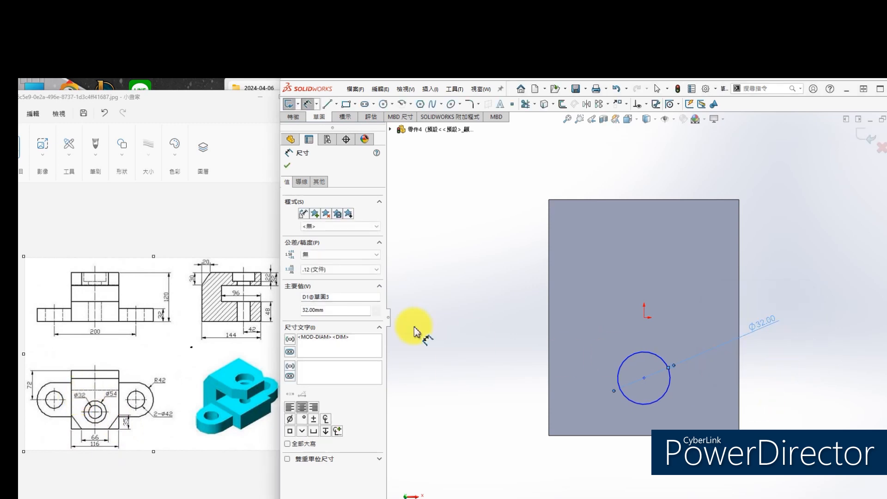
Dimension the circle's centre 42 mm from the face's front edge
{"action": "left_click", "coordinate": [657, 402]}
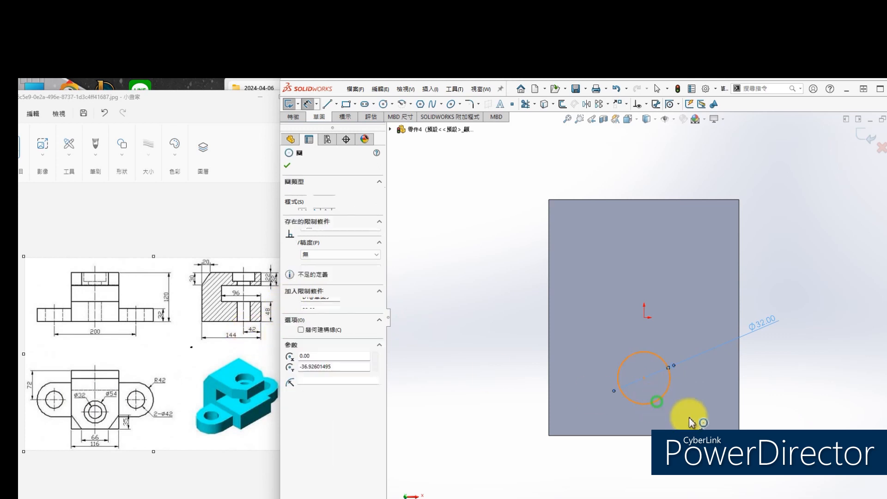
{"action": "left_click", "coordinate": [700, 434]}
{"action": "left_click", "coordinate": [809, 403]}
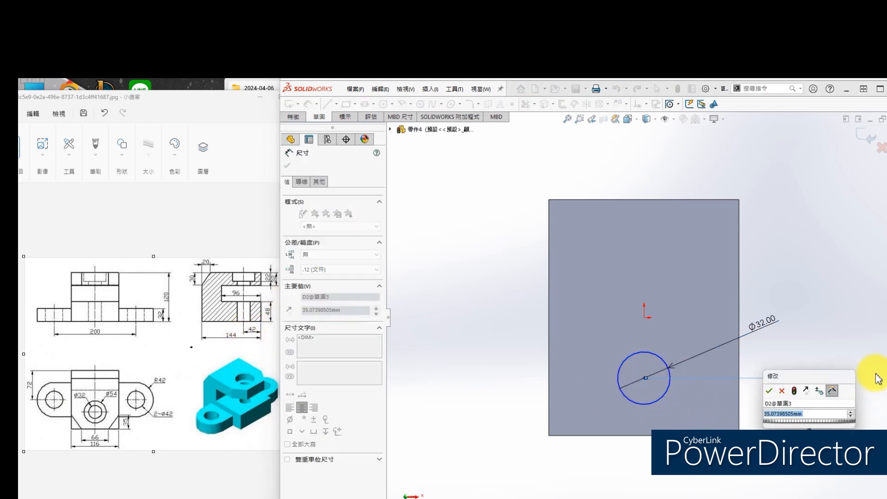
{"action": "key", "text": "Return"}
{"action": "key", "text": "Escape"}
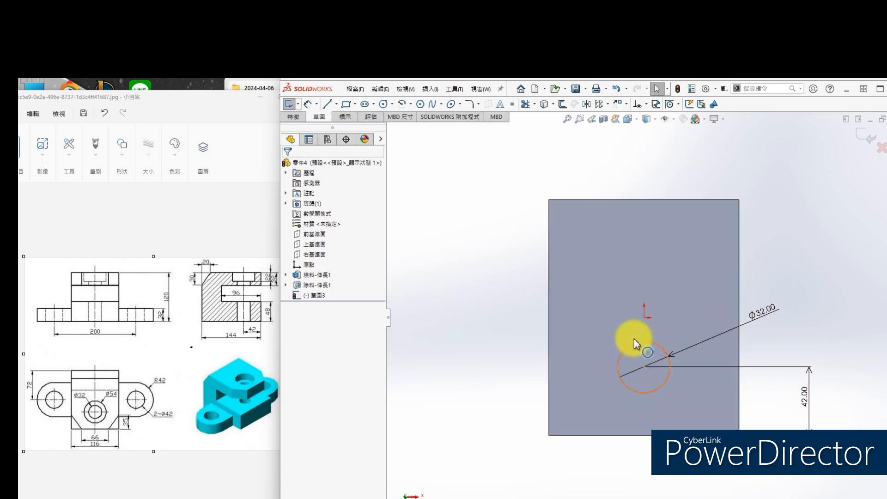
Add a vertical relation between the circle's centre and the origin
{"action": "left_click", "coordinate": [644, 317]}
{"action": "left_click", "coordinate": [644, 366], "text": "ctrl"}
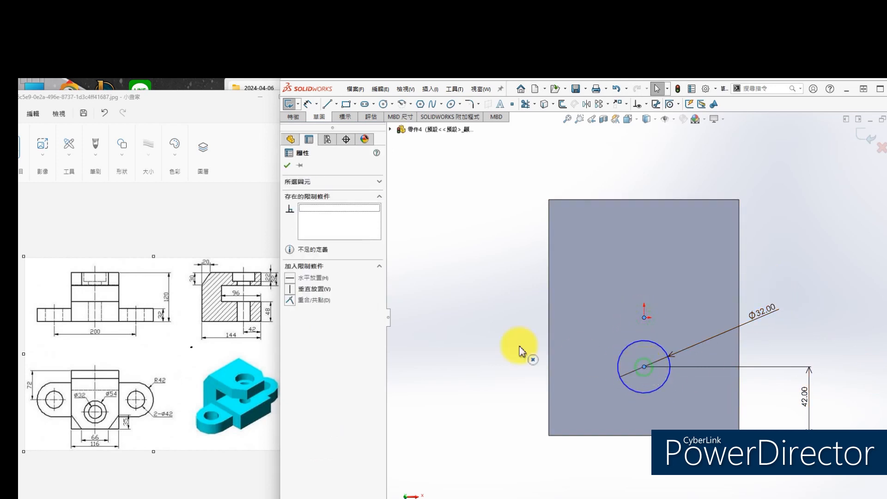
{"action": "left_click", "coordinate": [299, 290]}
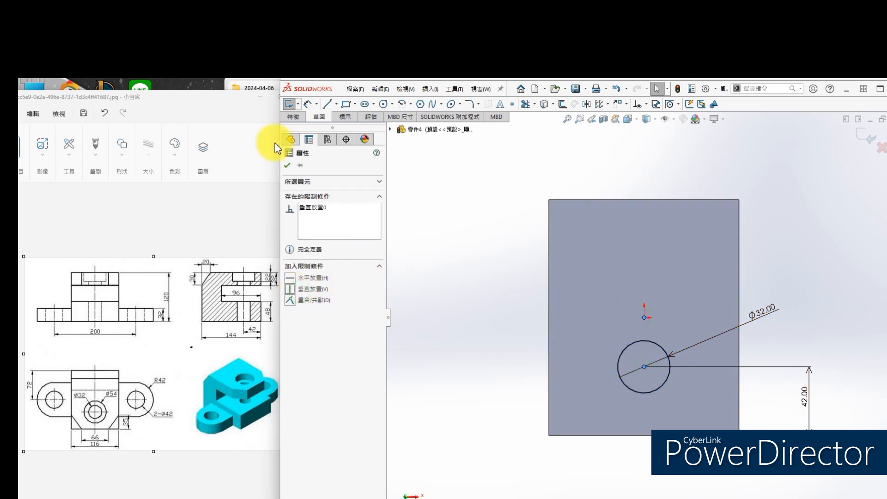
{"action": "left_click", "coordinate": [291, 165]}
Cut the 32 mm circle through all of the bracket with an Extruded Cut
{"action": "key", "text": "s"}
{"action": "left_click", "coordinate": [530, 410]}
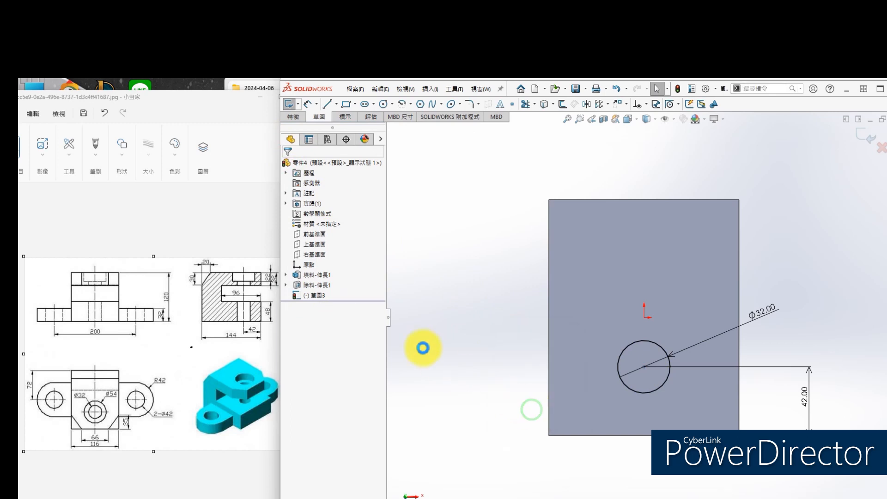
{"action": "left_click", "coordinate": [333, 221]}
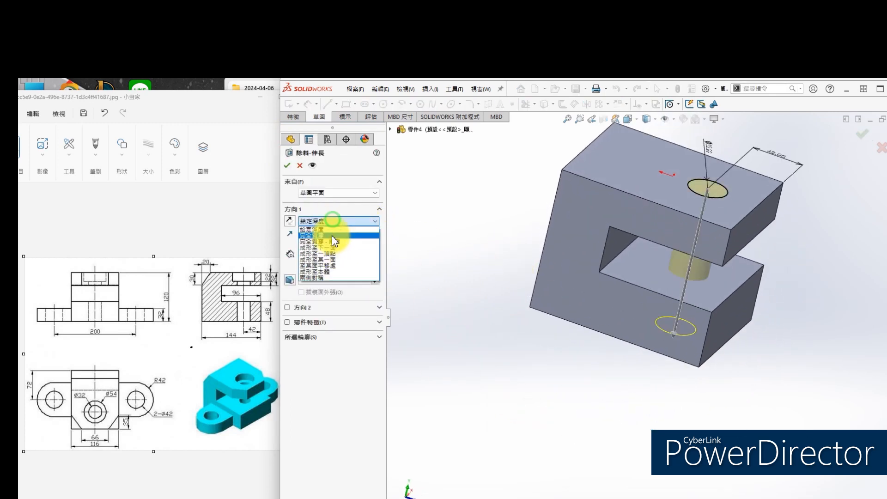
{"action": "left_click", "coordinate": [331, 236]}
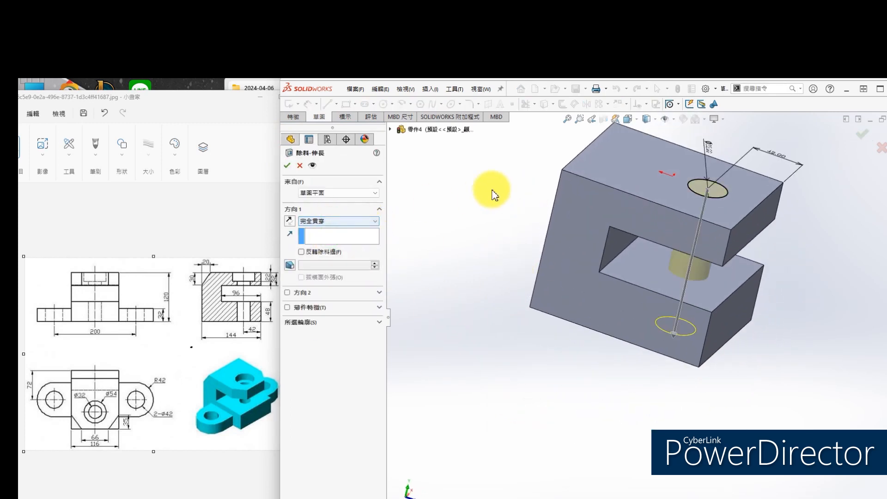
{"action": "left_click", "coordinate": [287, 166]}
Start a sketch on the bracket's top face and draw a circle about 63 mm in diameter around the hole
{"action": "scroll", "coordinate": [752, 224], "scroll_direction": "up", "scroll_amount": 3}
{"action": "scroll", "coordinate": [629, 273], "scroll_direction": "down", "scroll_amount": 5}
{"action": "left_click", "coordinate": [669, 244]}
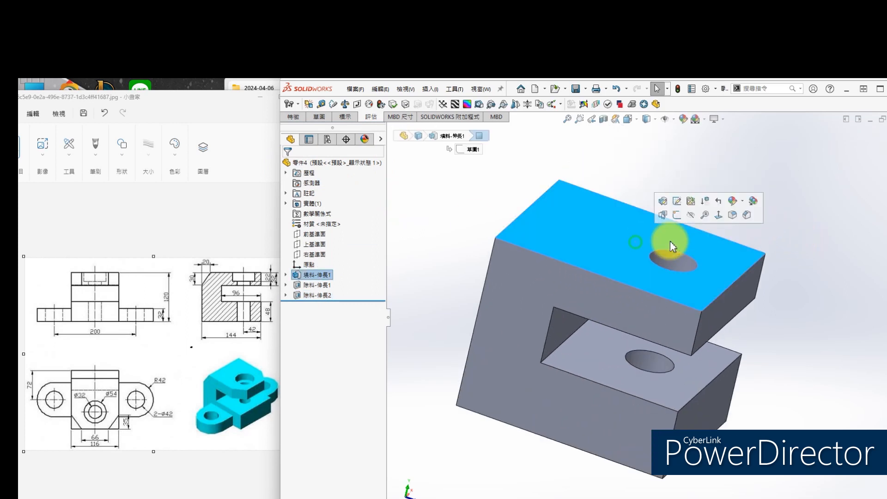
{"action": "left_click", "coordinate": [682, 219]}
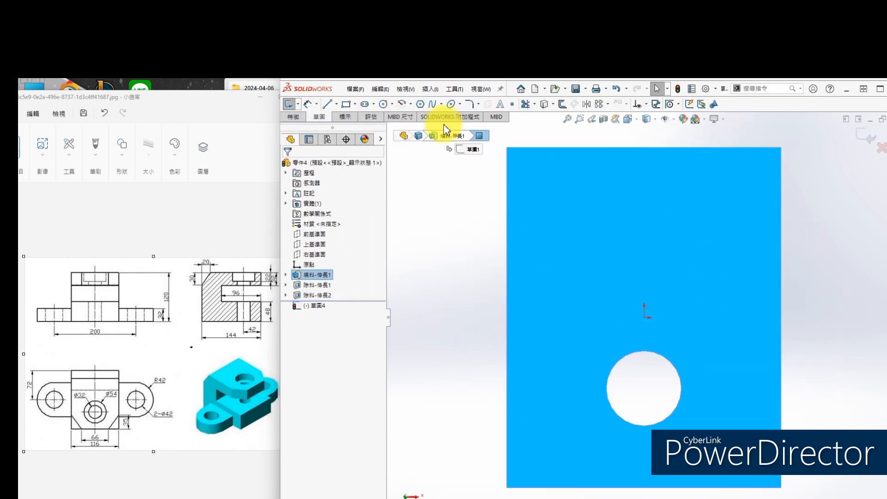
{"action": "left_click", "coordinate": [383, 104]}
{"action": "mouse_move", "coordinate": [631, 389]}
{"action": "left_mouse_down"}
{"action": "mouse_move", "coordinate": [703, 400]}
{"action": "mouse_move", "coordinate": [705, 390]}
{"action": "left_mouse_up"}
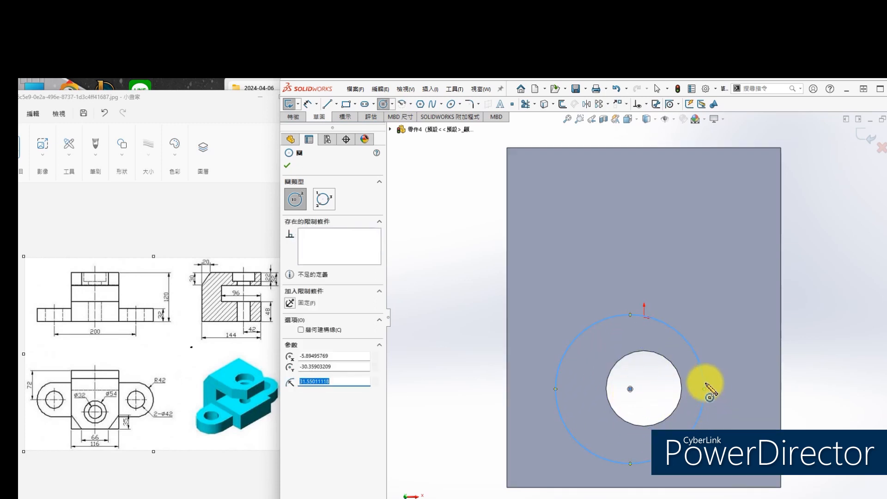
{"action": "key", "text": "Escape"}
Make the sketched circle concentric with the existing hole's edge
{"action": "left_click", "coordinate": [677, 372]}
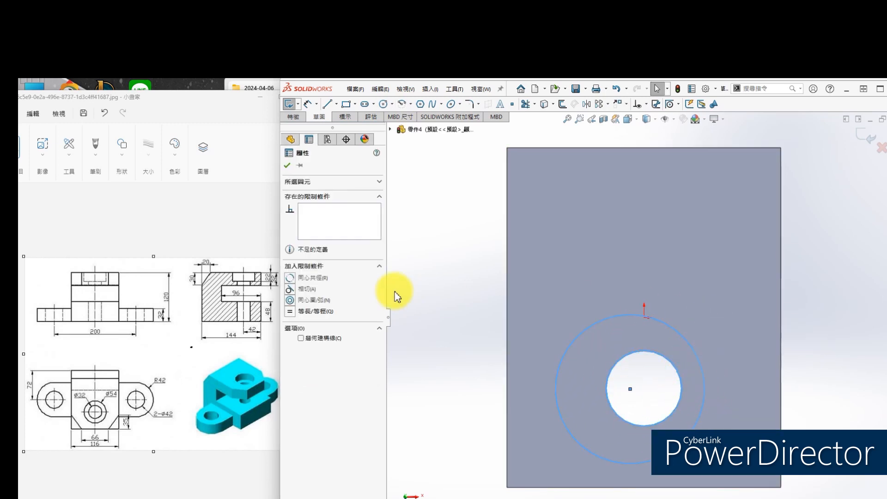
{"action": "left_click", "coordinate": [294, 300]}
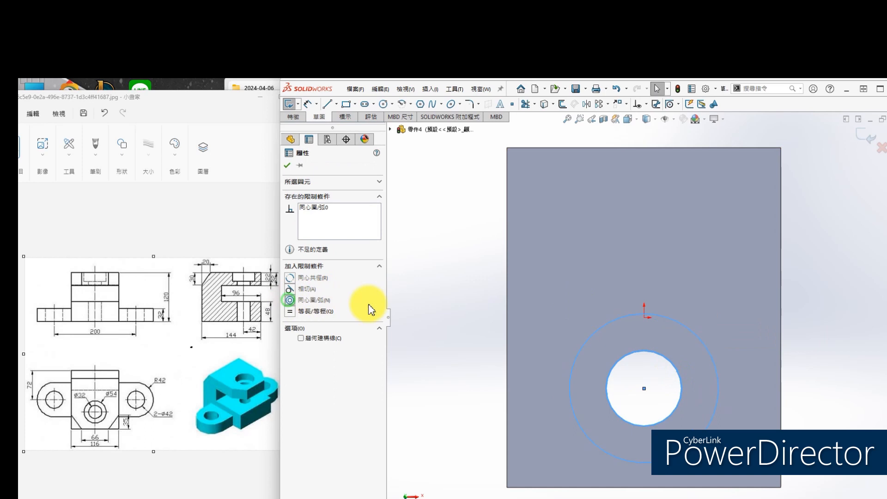
{"action": "left_click", "coordinate": [286, 168]}
Dimension the counterbore circle's diameter to 54 mm
{"action": "left_click", "coordinate": [307, 104]}
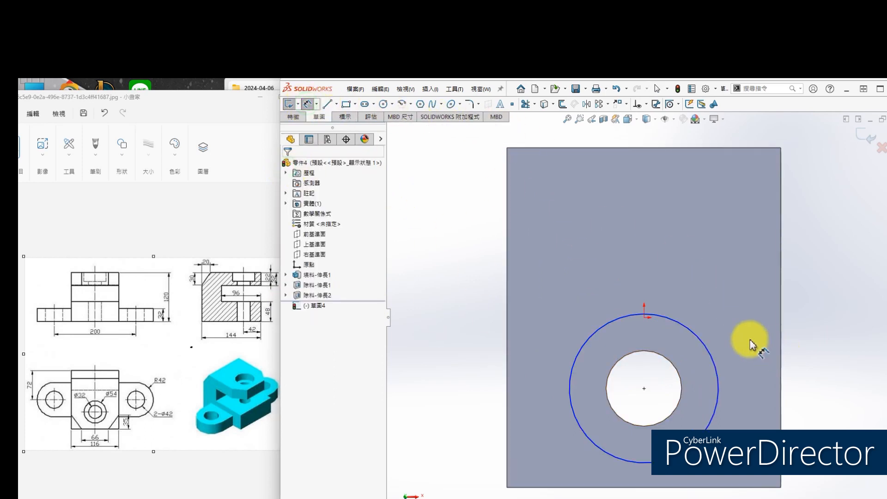
{"action": "left_click", "coordinate": [705, 346]}
{"action": "left_click", "coordinate": [738, 300]}
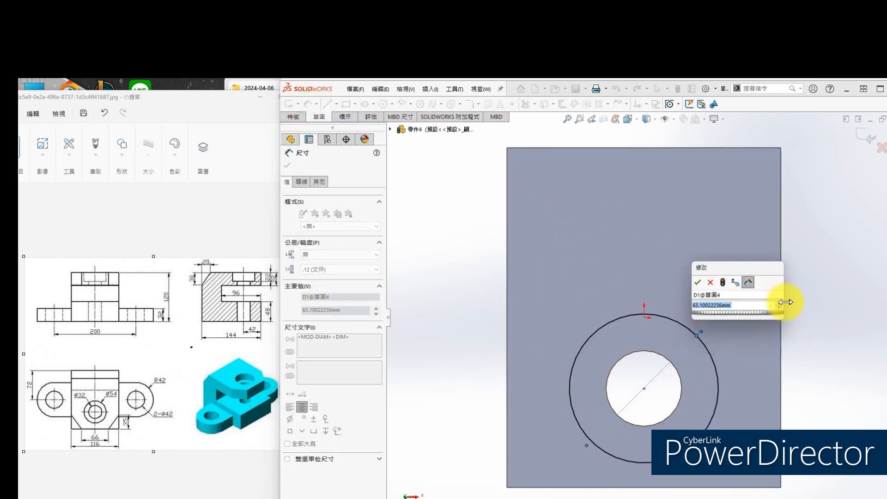
{"action": "type", "text": "54"}
{"action": "key", "text": "Return"}
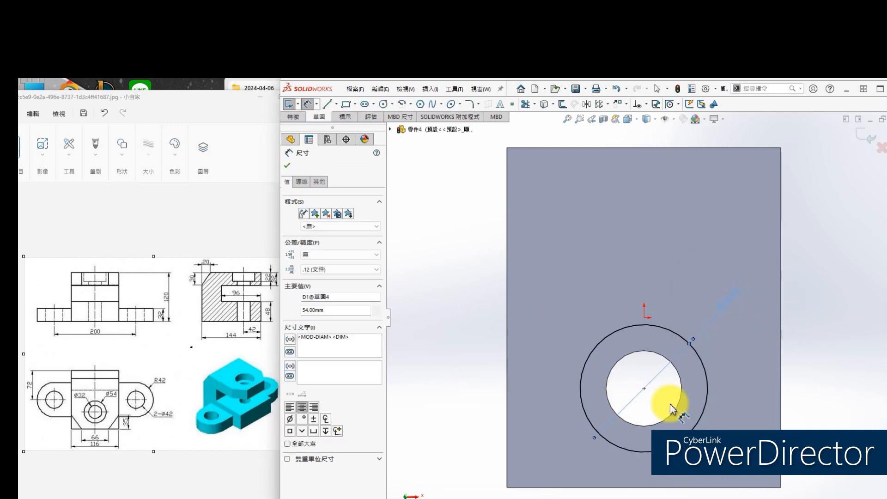
Cut the 54 mm circle 22 mm deep into the top face with an Extruded Cut to form the counterbore
{"action": "right_click", "coordinate": [674, 411]}
{"action": "left_click", "coordinate": [697, 493]}
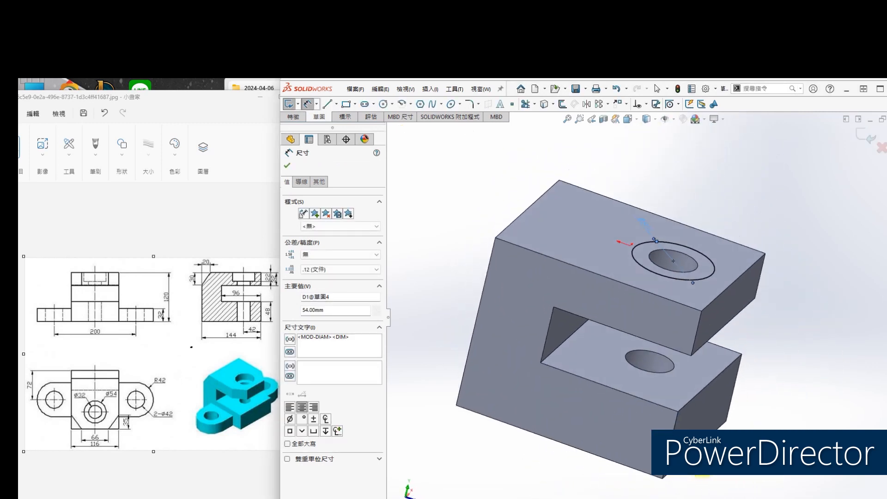
{"action": "type", "text": "22"}
{"action": "key", "text": "Return"}
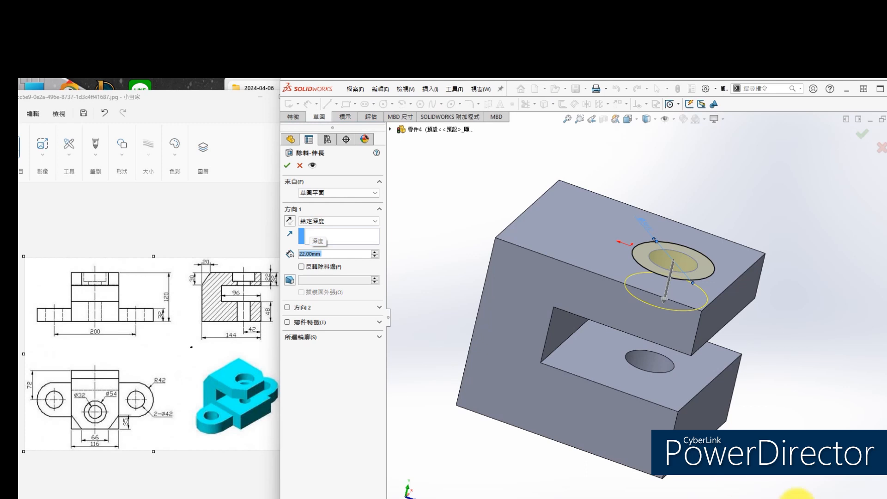
{"action": "left_click", "coordinate": [288, 164]}
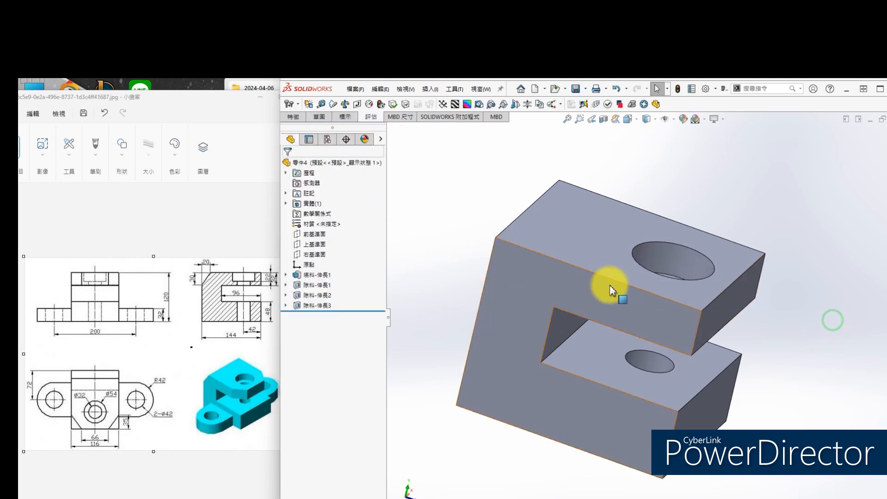
Chamfer the block's rear top edge with an asymmetric distance-distance chamfer of 20 mm and 30 mm
{"action": "key", "text": "s"}
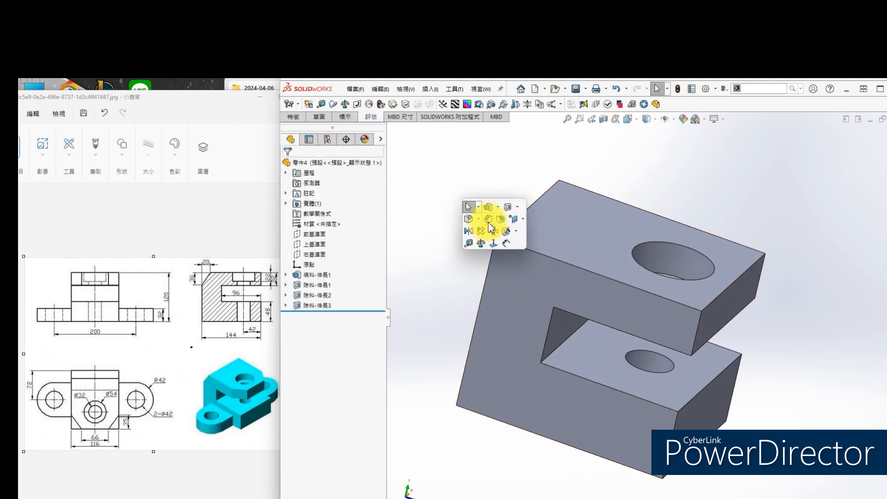
{"action": "left_click", "coordinate": [488, 223]}
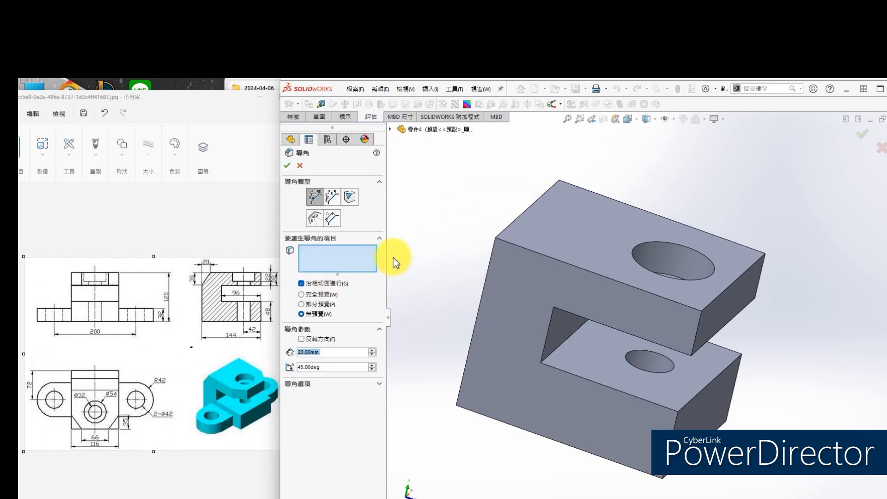
{"action": "left_click", "coordinate": [332, 196]}
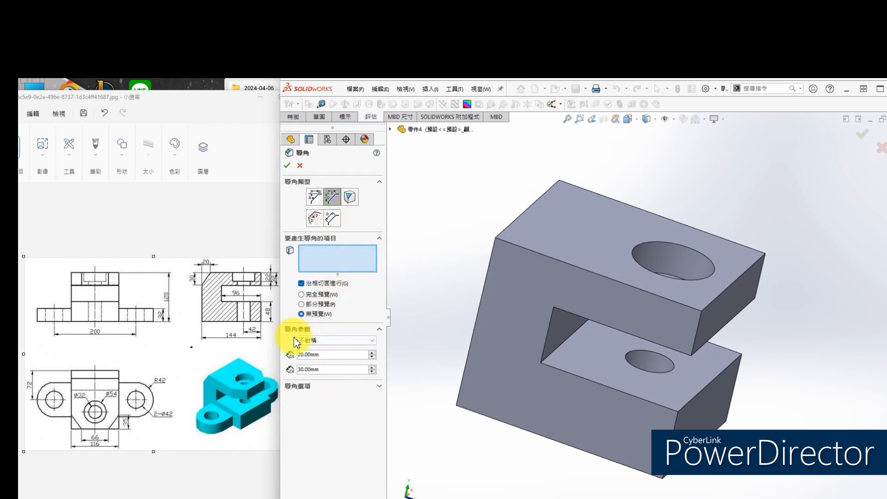
{"action": "left_click", "coordinate": [504, 229]}
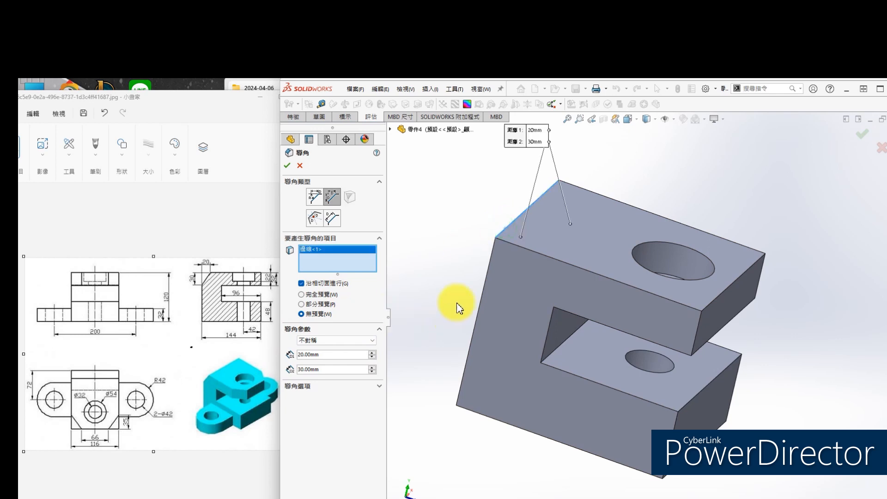
{"action": "left_click", "coordinate": [287, 166]}
Set the chamfer to 20 mm along the top face and 30 mm down the back face, and rebuild the part
{"action": "left_click", "coordinate": [539, 235]}
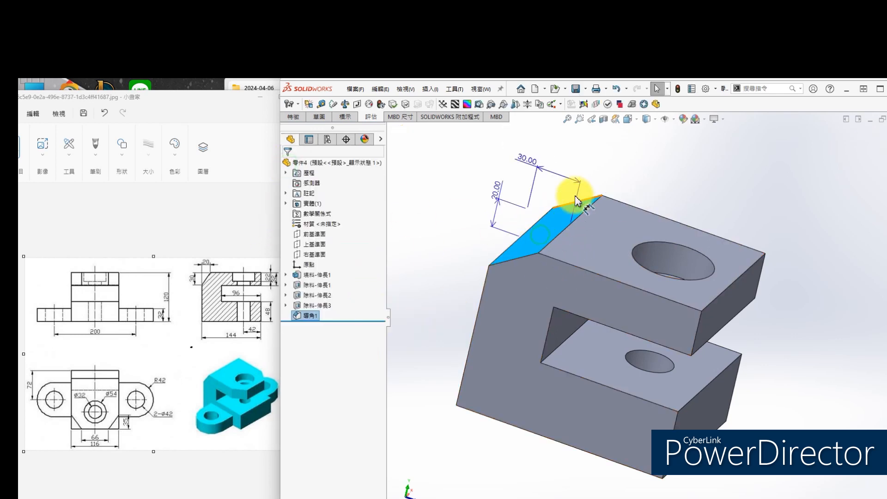
{"action": "double_click", "coordinate": [528, 161]}
{"action": "type", "text": "20"}
{"action": "key", "text": "Return"}
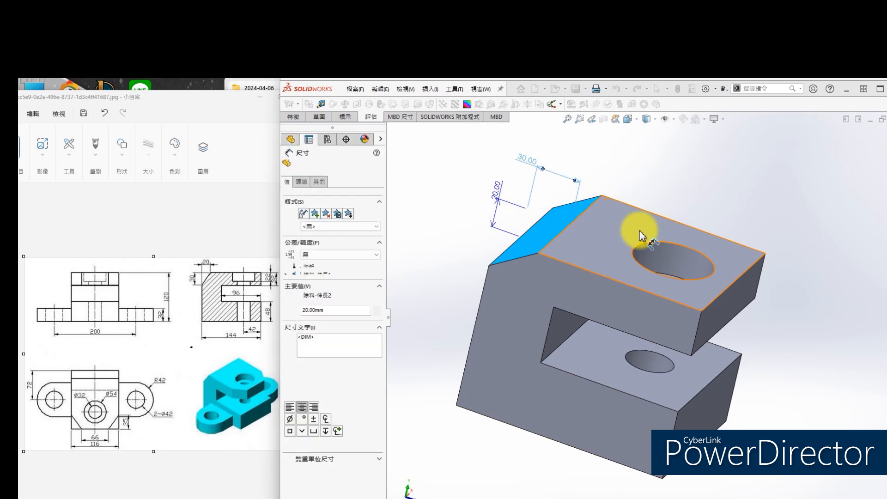
{"action": "double_click", "coordinate": [496, 194]}
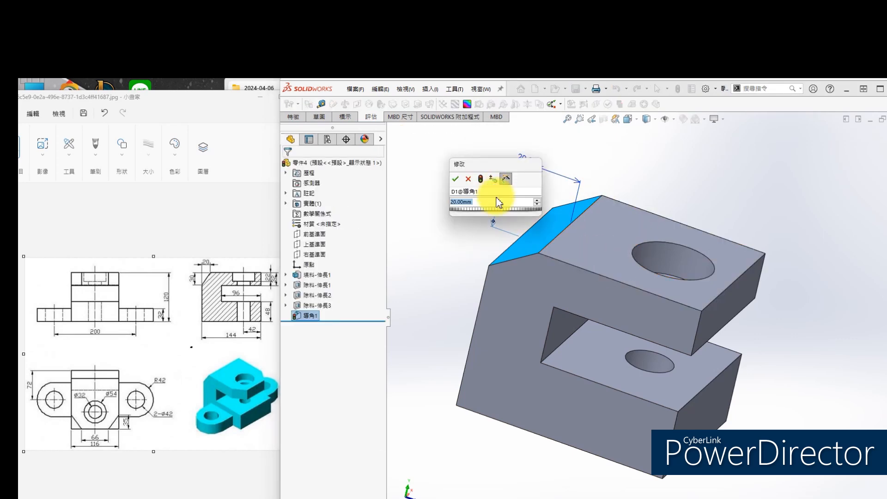
{"action": "type", "text": "30"}
{"action": "key", "text": "Return"}
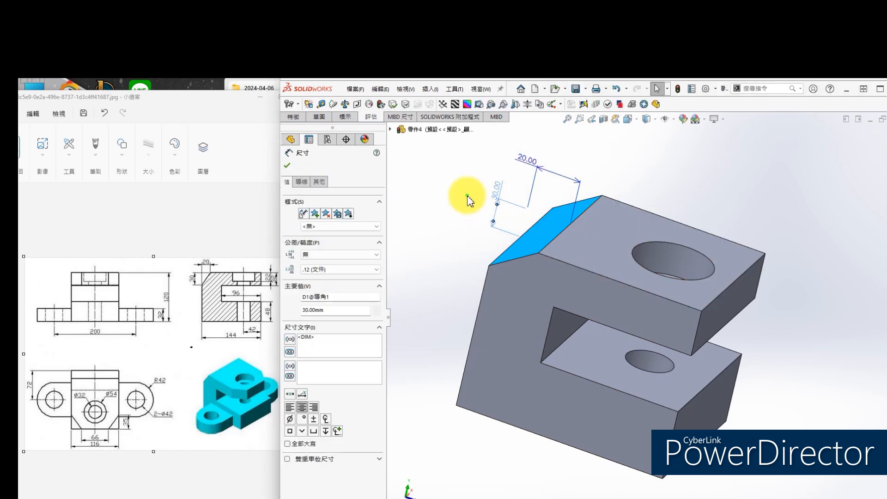
{"action": "key", "text": "Escape"}
{"action": "left_click", "coordinate": [677, 89]}
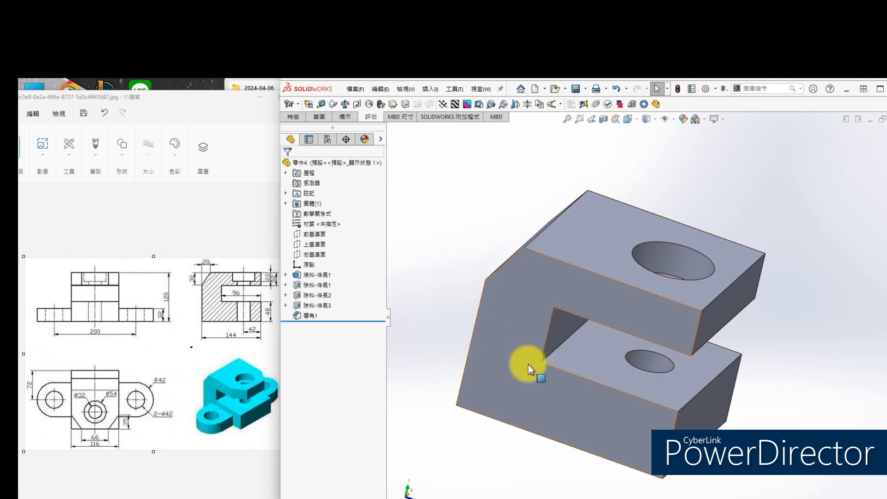
Start a sketch on the top face and draw a closed triangle about 23 mm wide at its front-left corner
{"action": "middle_click_drag", "start_coordinate": [536, 352], "coordinate": [504, 399]}
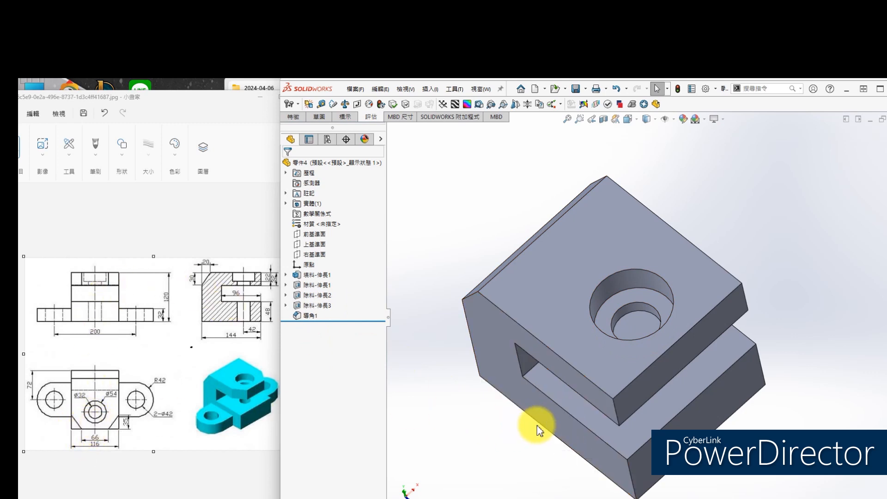
{"action": "left_click", "coordinate": [609, 365]}
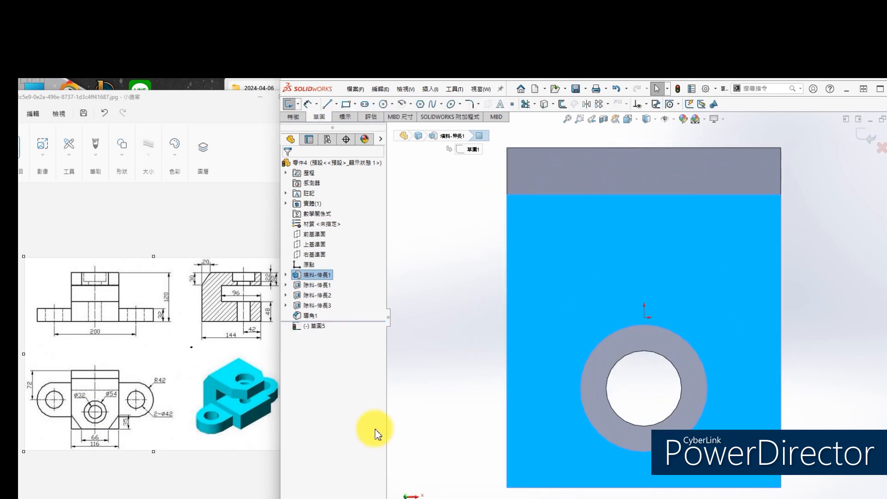
{"action": "left_click", "coordinate": [455, 401]}
{"action": "key", "text": "s"}
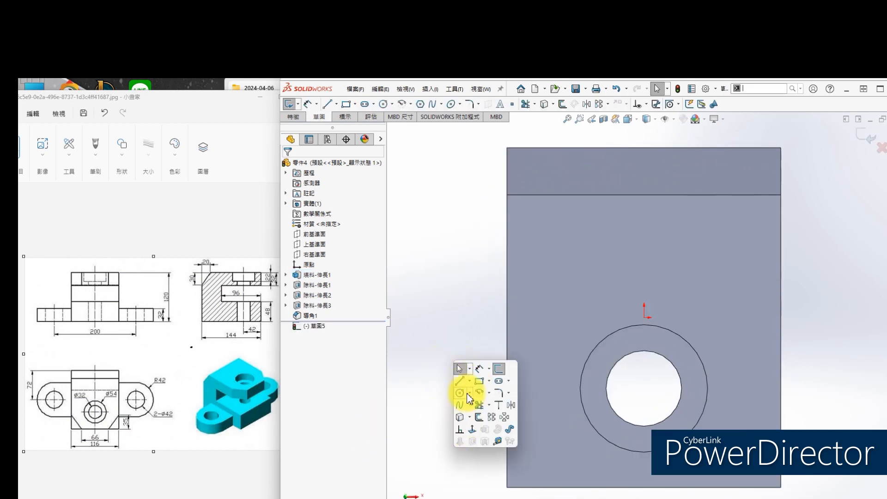
{"action": "left_click", "coordinate": [459, 382]}
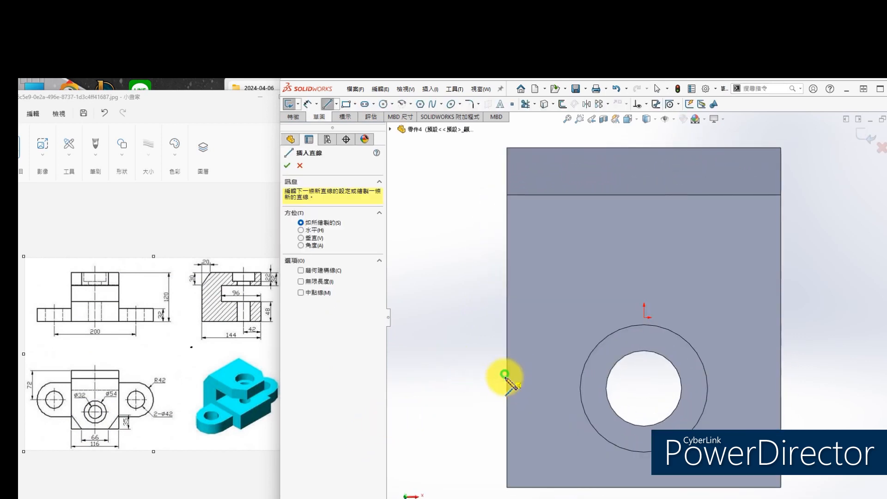
{"action": "left_click", "coordinate": [505, 373]}
{"action": "left_click", "coordinate": [506, 486]}
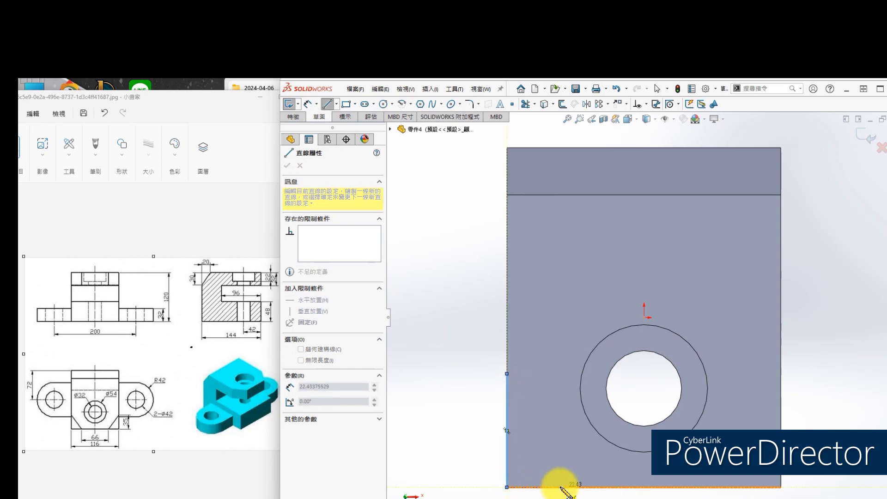
{"action": "left_click", "coordinate": [560, 486]}
{"action": "left_click", "coordinate": [506, 373]}
{"action": "key", "text": "Escape"}
Dimension the horizontal distance from the origin to the triangle's vertex on the front edge as 33 mm
{"action": "key", "text": "s"}
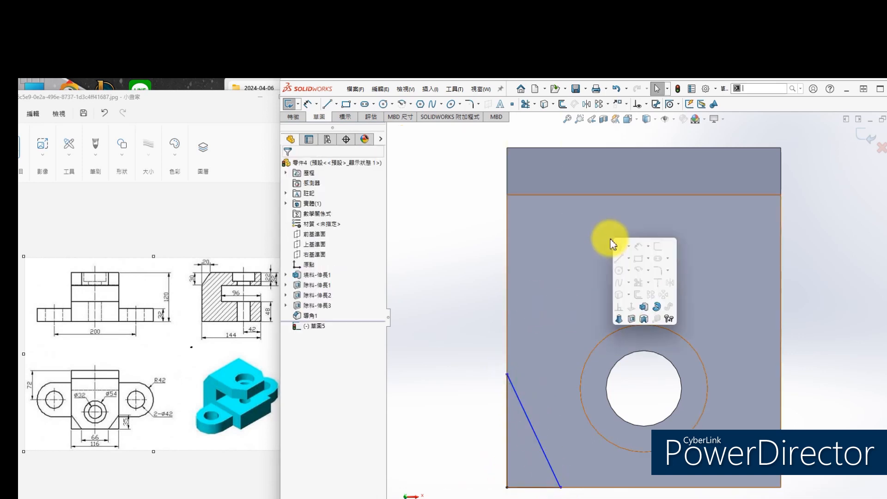
{"action": "left_click", "coordinate": [638, 245]}
{"action": "left_click", "coordinate": [644, 324]}
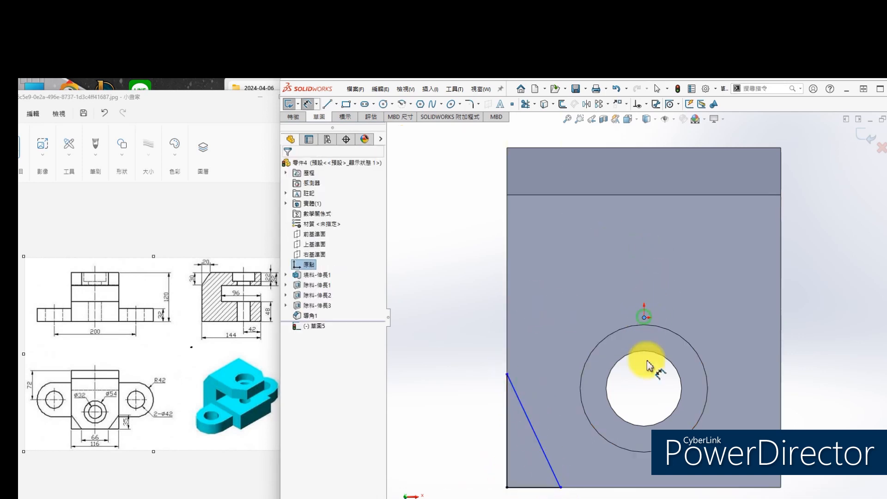
{"action": "left_click", "coordinate": [560, 486]}
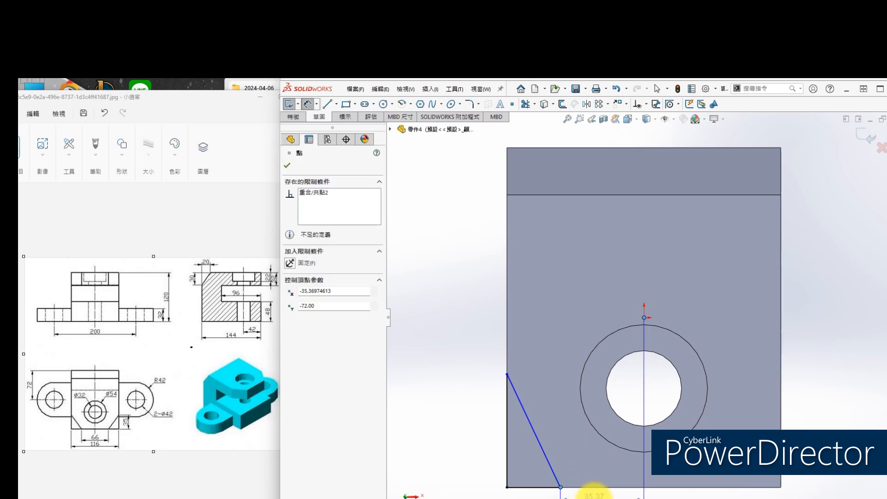
{"action": "left_click", "coordinate": [596, 493]}
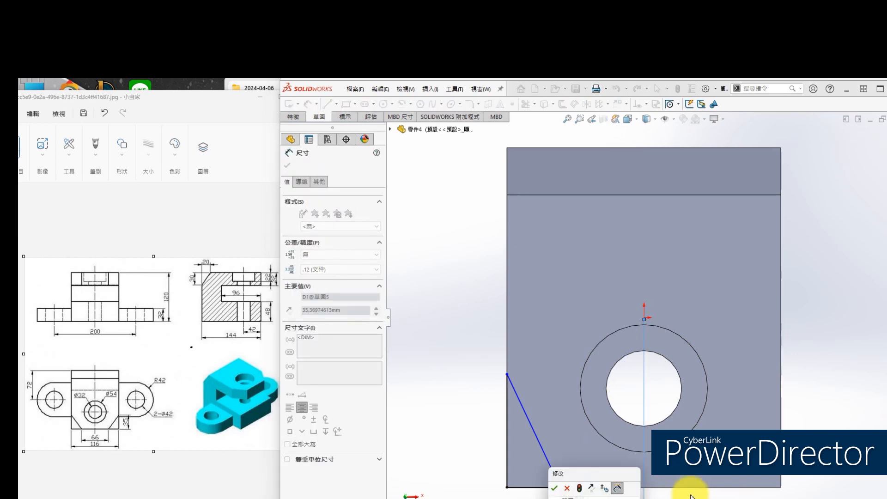
{"action": "type", "text": "33"}
{"action": "key", "text": "Return"}
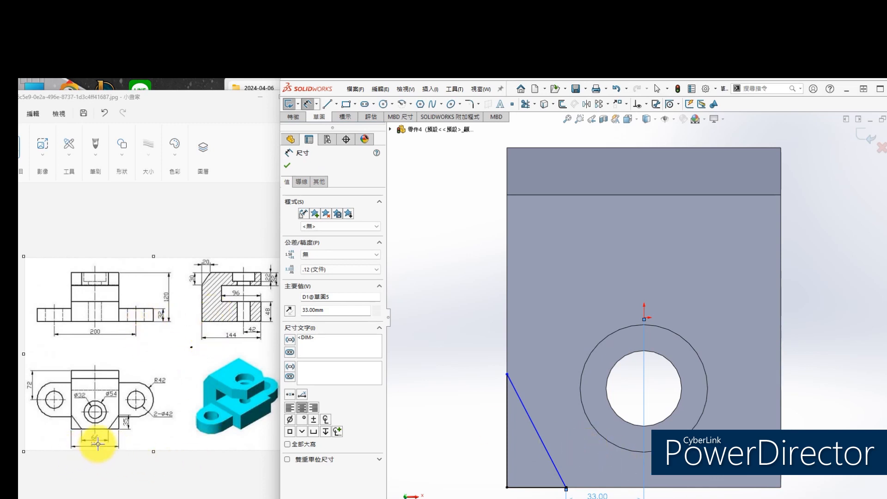
Dimension the triangle's leg along the block's left edge as 35 mm
{"action": "left_click", "coordinate": [508, 467]}
{"action": "left_click", "coordinate": [475, 453]}
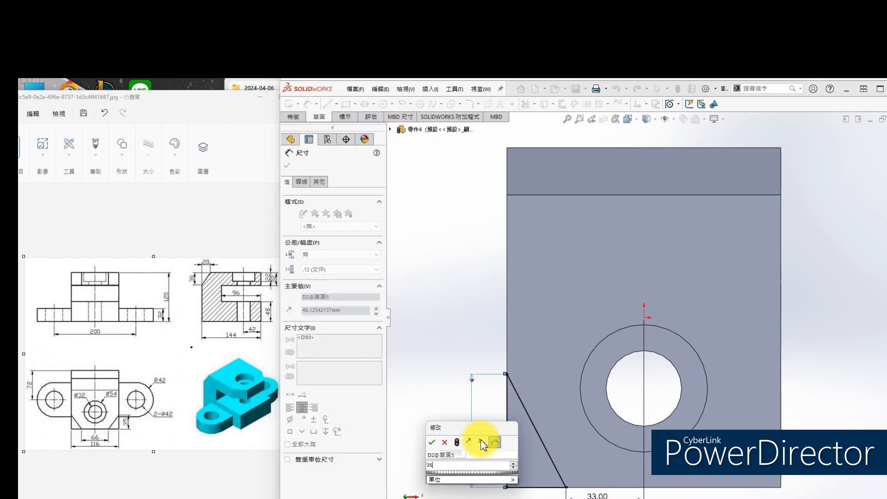
{"action": "key", "text": "Return"}
Cut-extrude the corner triangle with the Up To Next end condition to remove the upper arm's front-left corner
{"action": "key", "text": "s"}
{"action": "left_click", "coordinate": [509, 497]}
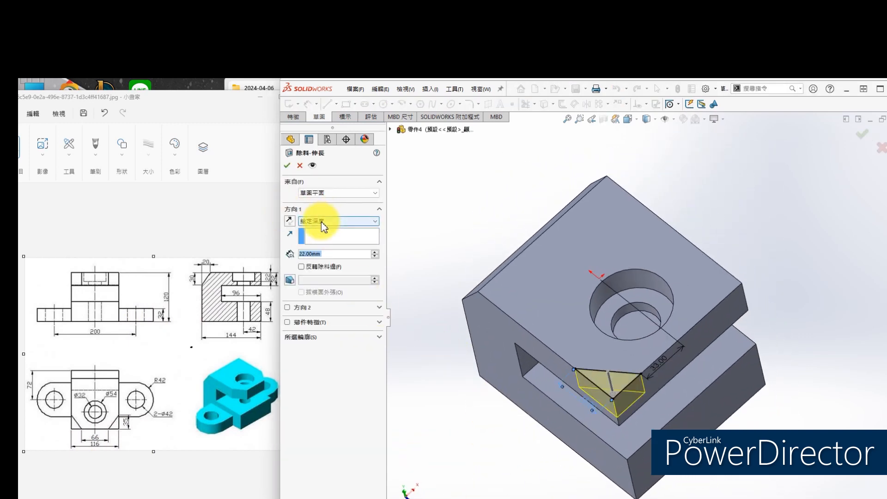
{"action": "left_click", "coordinate": [322, 222]}
{"action": "left_click", "coordinate": [334, 248]}
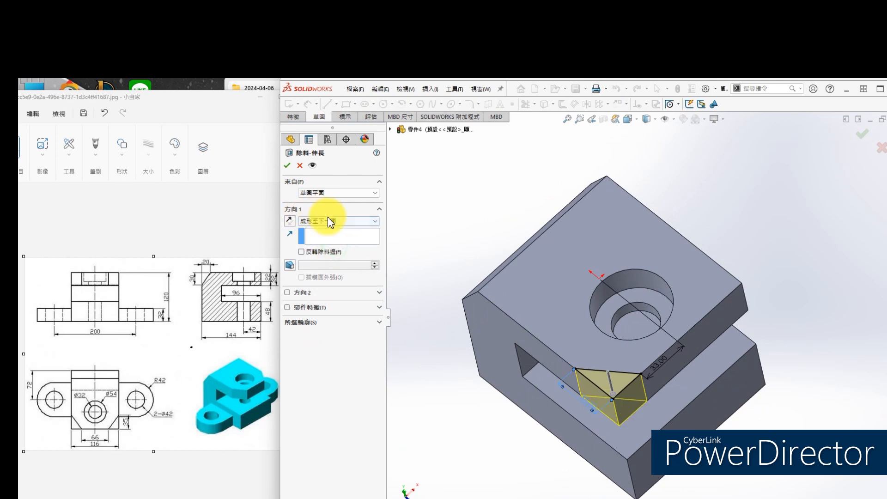
{"action": "left_click", "coordinate": [287, 164]}
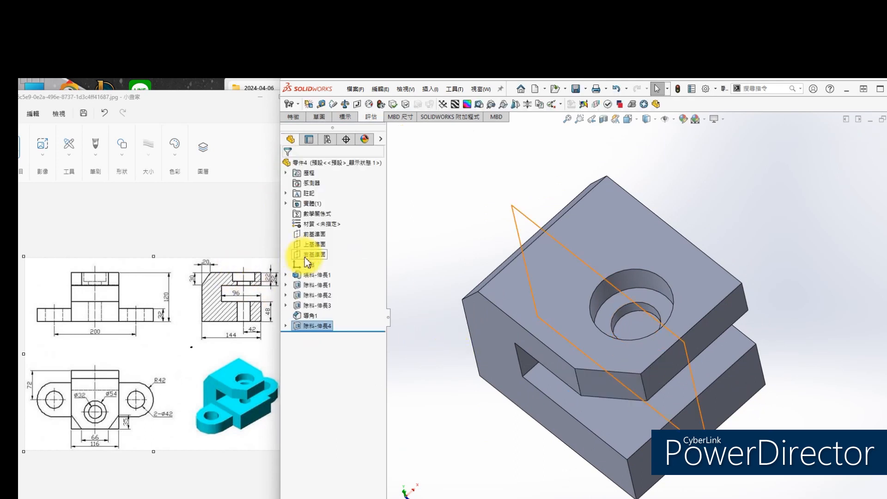
Start a sketch on the Top Plane and draw a rectangle about 74 by 62 mm outward from the block's left edge
{"action": "left_click", "coordinate": [313, 244]}
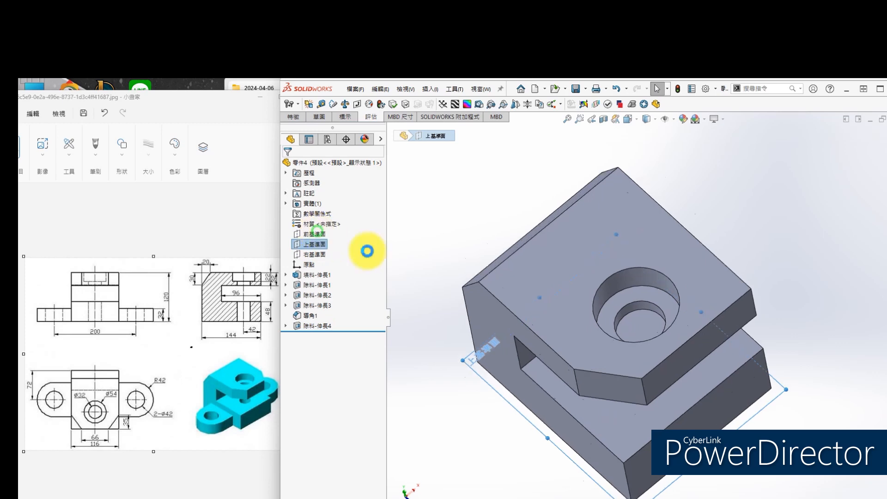
{"action": "scroll", "coordinate": [507, 328], "scroll_direction": "up", "scroll_amount": 3}
{"action": "scroll", "coordinate": [508, 325], "scroll_direction": "down", "scroll_amount": 1}
{"action": "key", "text": "s"}
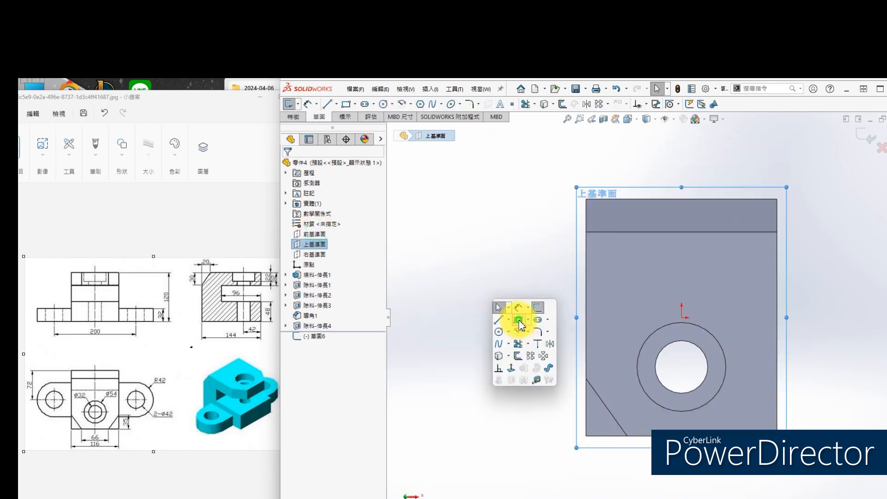
{"action": "left_click", "coordinate": [518, 320]}
{"action": "left_click", "coordinate": [585, 305]}
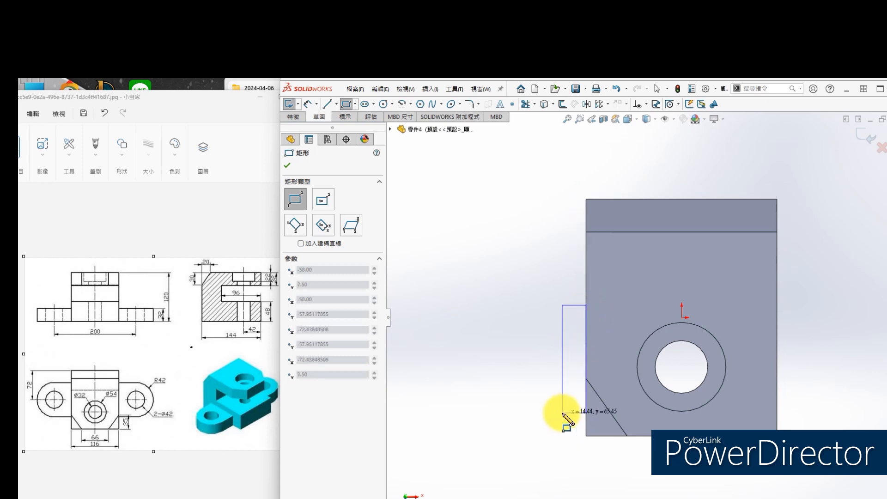
{"action": "left_click", "coordinate": [464, 407]}
Draw a circle centred on the midpoint of the rectangle's outer edge and make it tangent to the rectangle's lower edge
{"action": "key", "text": "s"}
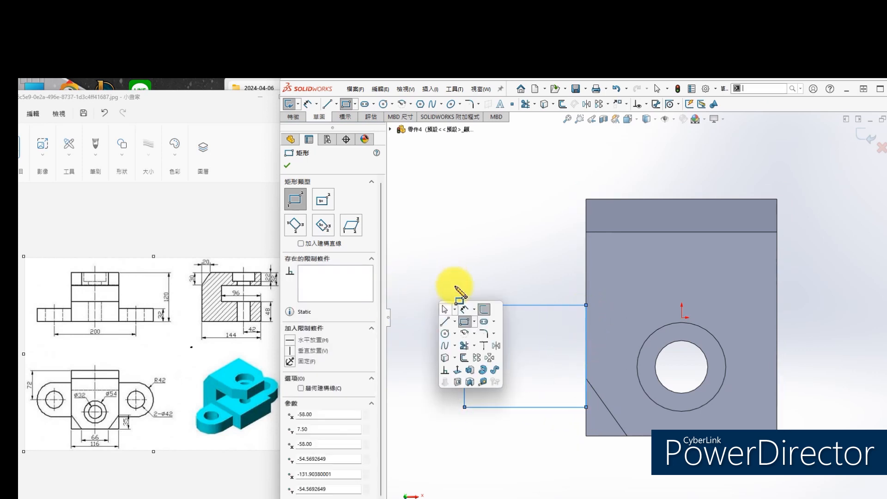
{"action": "left_click", "coordinate": [444, 333]}
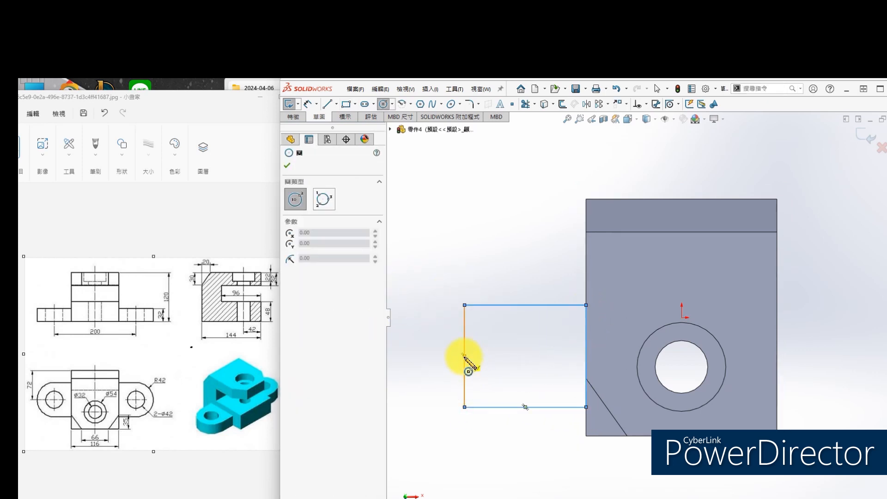
{"action": "left_click", "coordinate": [463, 355]}
{"action": "left_click", "coordinate": [505, 357]}
{"action": "key", "text": "Escape"}
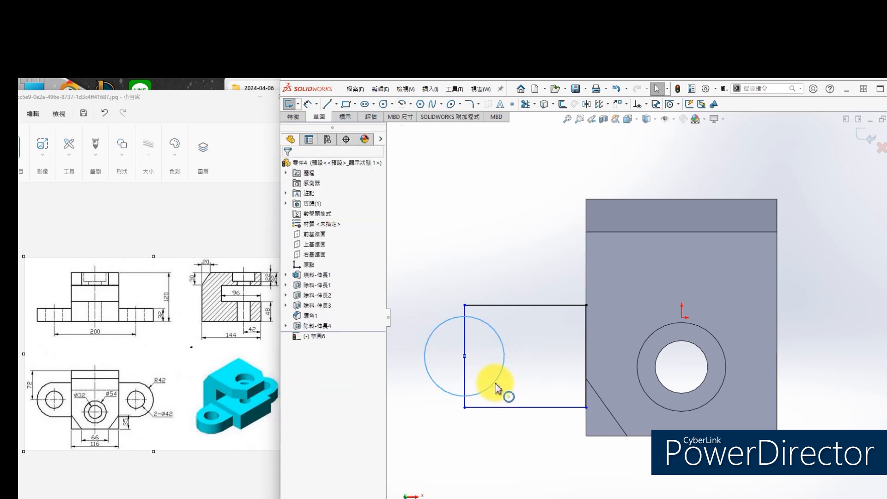
{"action": "left_click", "coordinate": [493, 407]}
{"action": "left_click", "coordinate": [290, 277]}
{"action": "left_click", "coordinate": [433, 212]}
Power-trim the circle's inner half and the rectangle's outer edge to leave a round-ended lug outline
{"action": "key", "text": "s"}
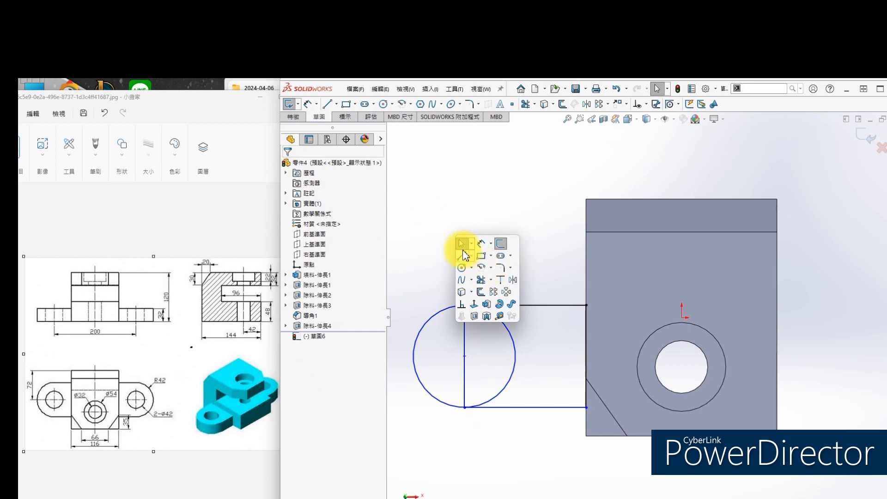
{"action": "left_click", "coordinate": [480, 280]}
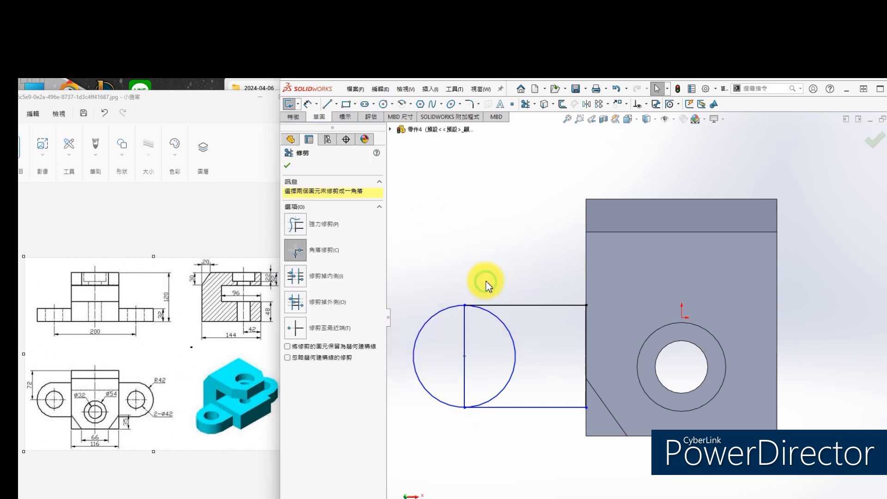
{"action": "left_click", "coordinate": [295, 225]}
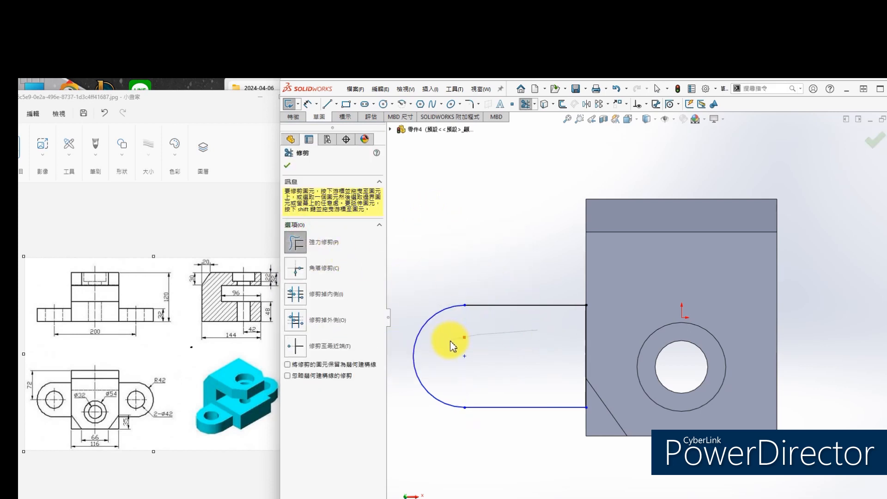
Dimension the radius of the lug's end arc as 42 mm
{"action": "key", "text": "s"}
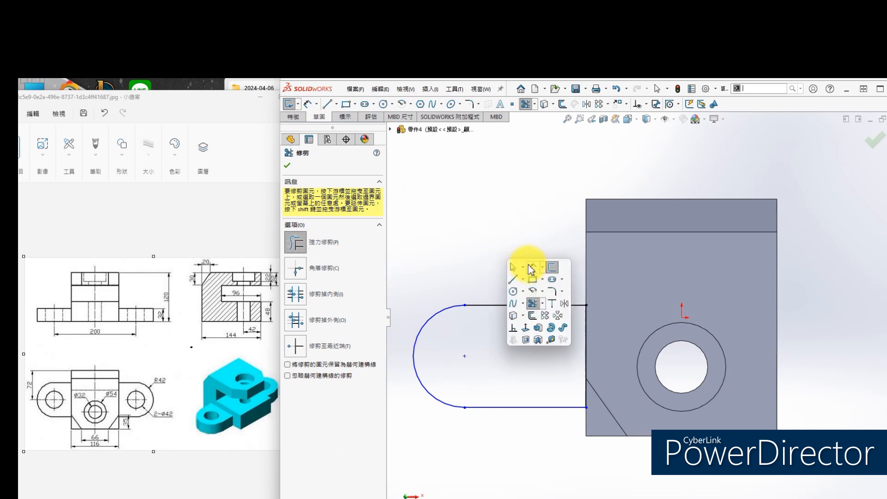
{"action": "left_click", "coordinate": [531, 269]}
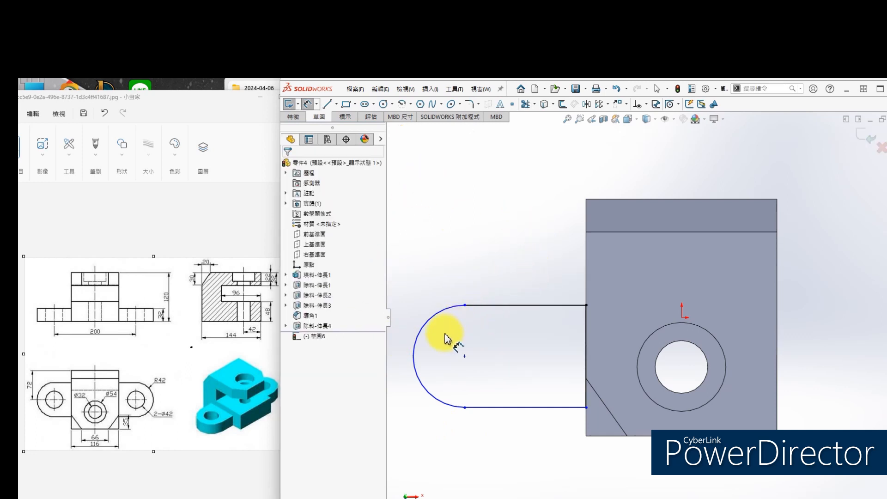
{"action": "left_click", "coordinate": [424, 331]}
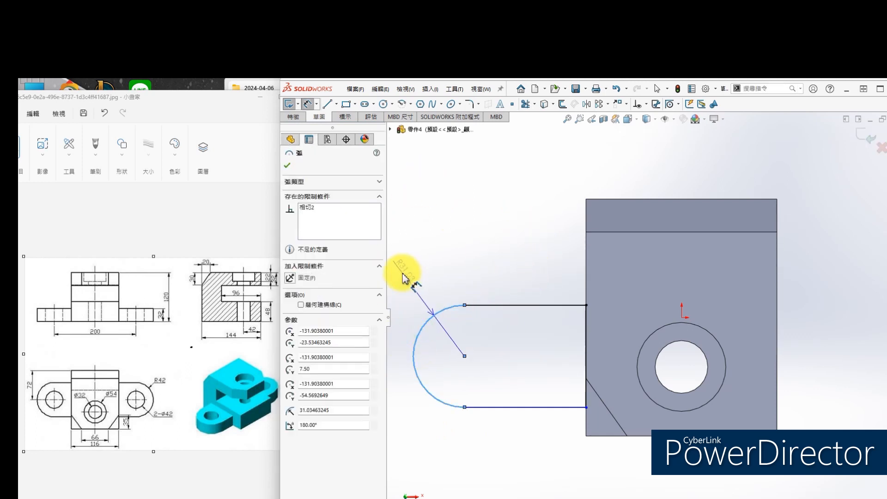
{"action": "left_click", "coordinate": [505, 254]}
{"action": "type", "text": "42"}
{"action": "key", "text": "Return"}
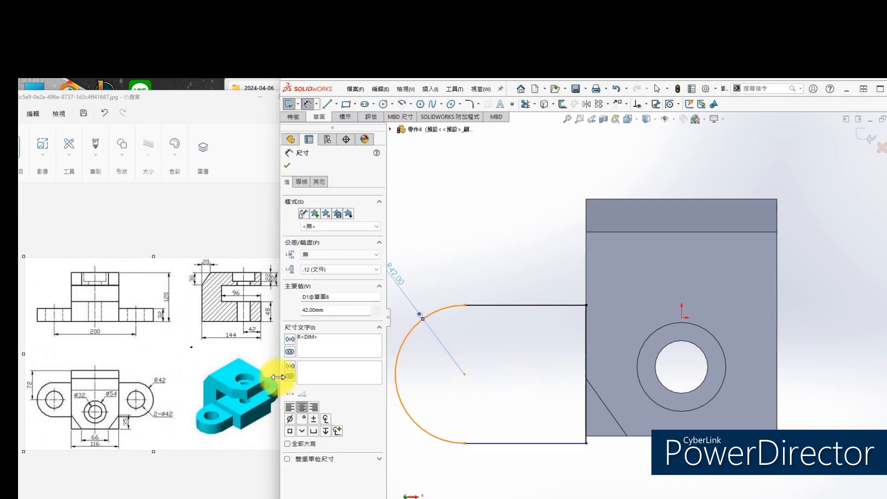
Dimension the distance from the arc's centre to the block's rear edge as 72 mm
{"action": "left_click", "coordinate": [441, 316]}
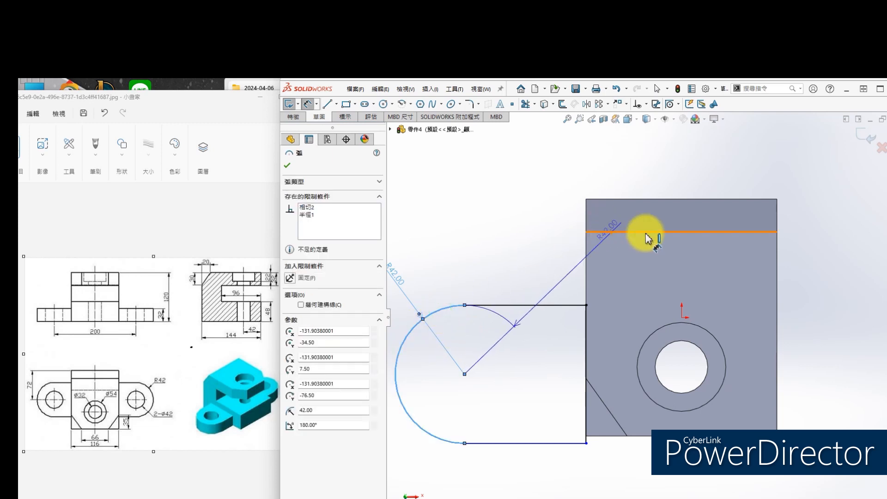
{"action": "left_click", "coordinate": [668, 201]}
{"action": "left_click", "coordinate": [525, 178]}
{"action": "type", "text": "72"}
{"action": "key", "text": "Return"}
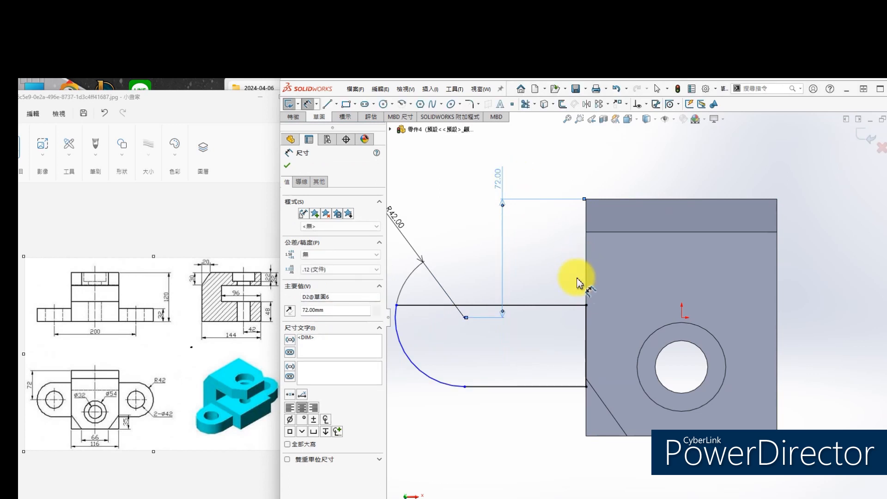
{"action": "key", "text": "Escape"}
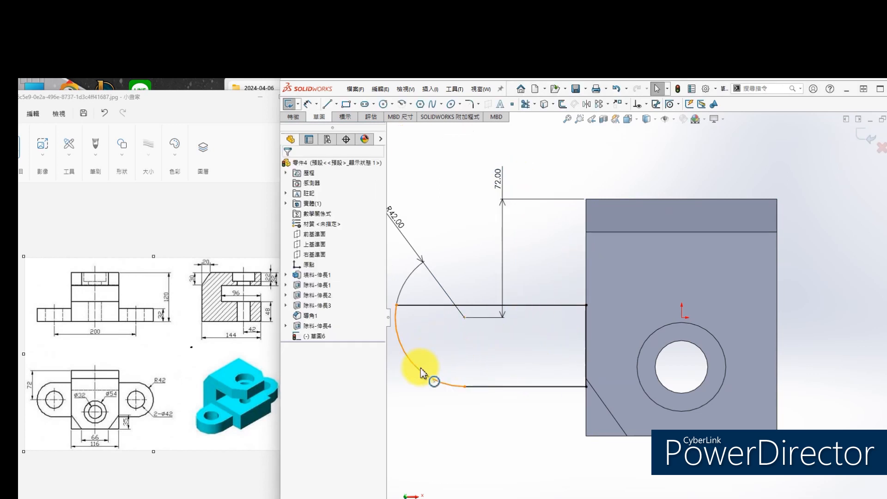
Try to make the arc tangent to the lug's upper line, and undo this together with the 72 mm distance
{"action": "left_click", "coordinate": [540, 306]}
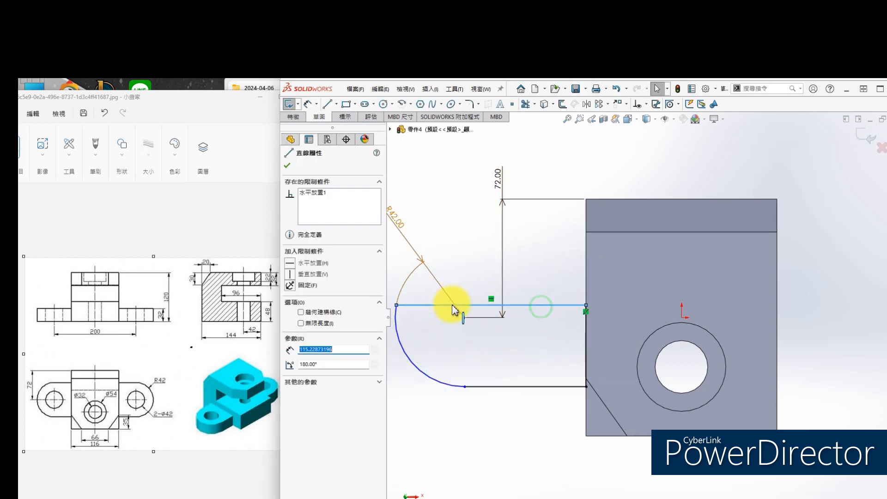
{"action": "left_click", "coordinate": [529, 329]}
{"action": "left_click", "coordinate": [549, 305]}
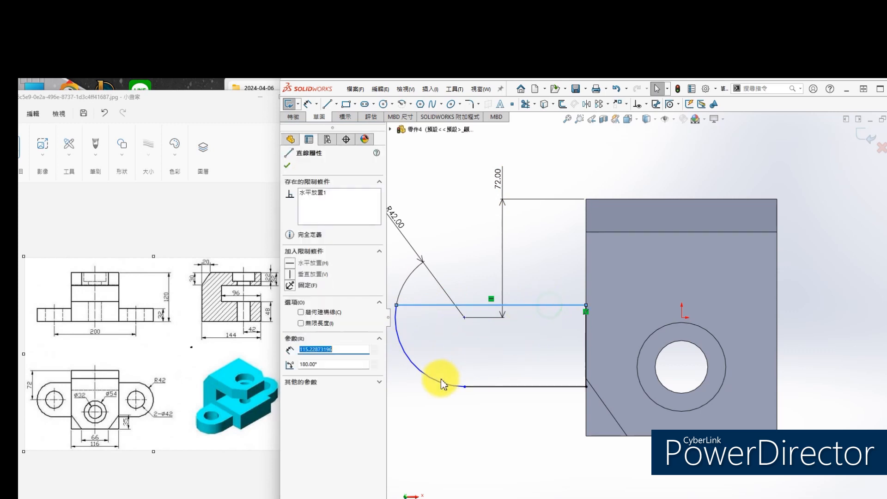
{"action": "left_click", "coordinate": [421, 377], "text": "ctrl"}
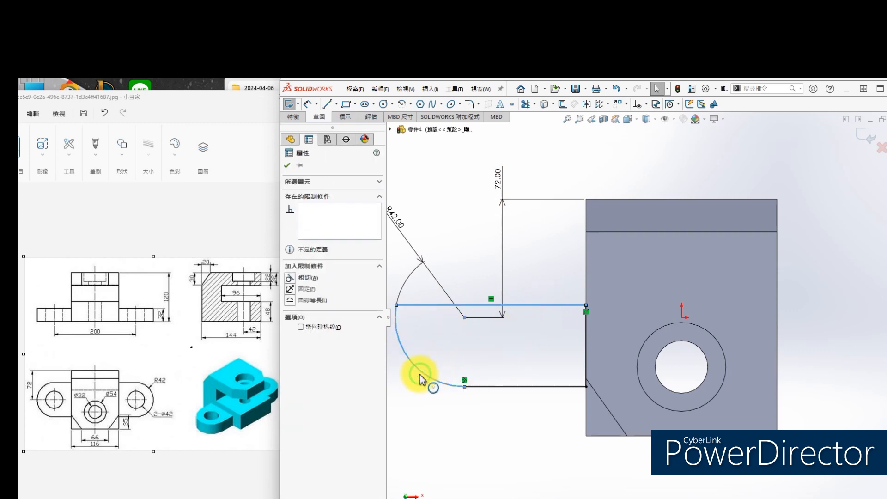
{"action": "left_click", "coordinate": [289, 278]}
{"action": "left_click", "coordinate": [551, 313]}
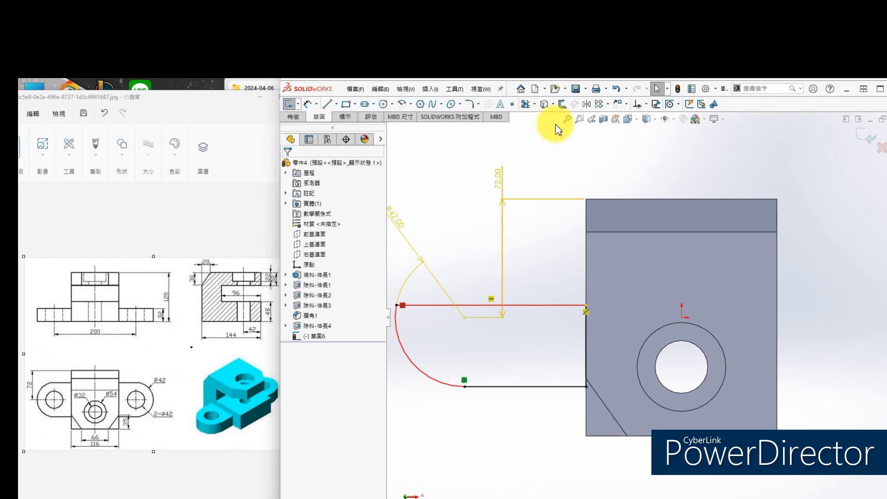
{"action": "left_click", "coordinate": [610, 89]}
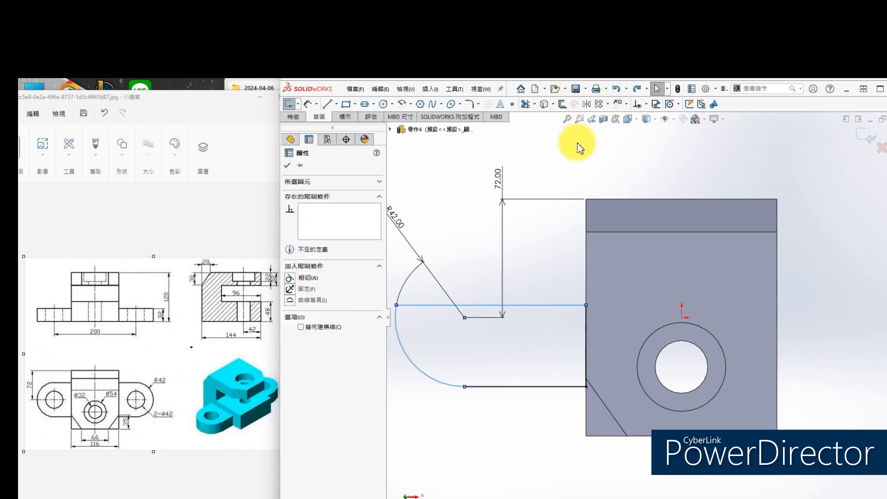
{"action": "left_click", "coordinate": [617, 91]}
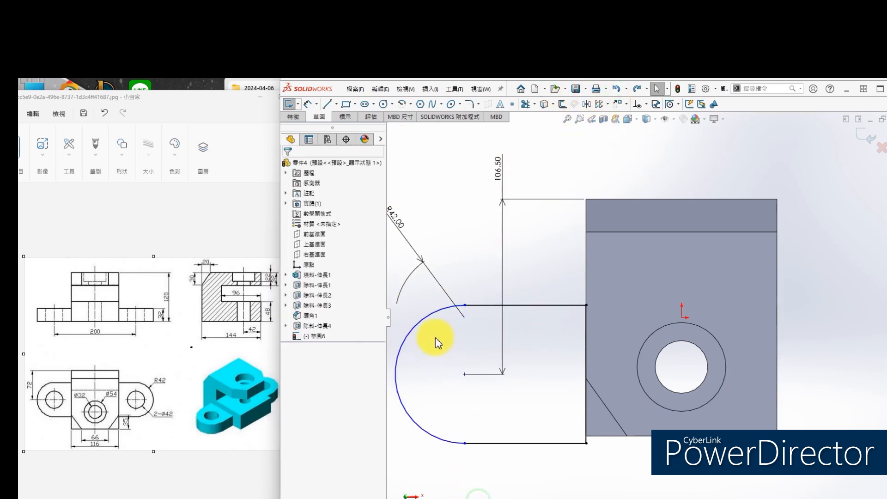
Add a tangent relation between the end arc and the lug's upper line
{"action": "left_click", "coordinate": [426, 319]}
{"action": "left_click", "coordinate": [531, 306], "text": "ctrl"}
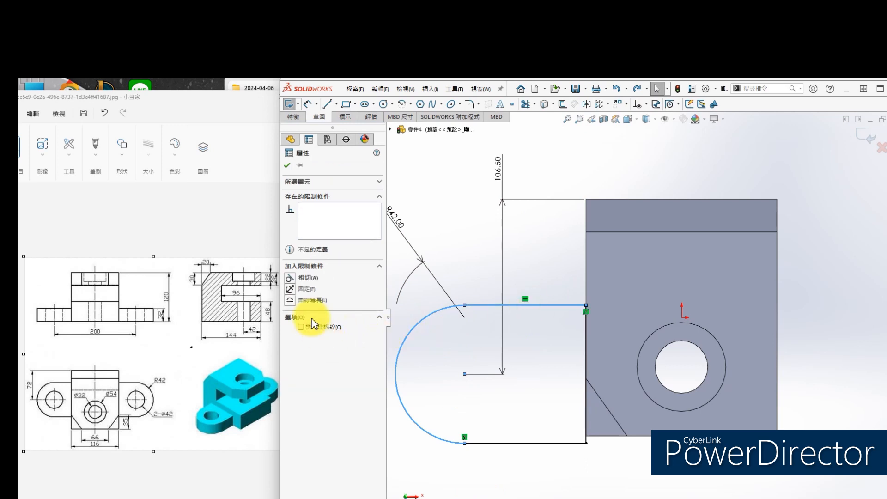
{"action": "left_click", "coordinate": [291, 278]}
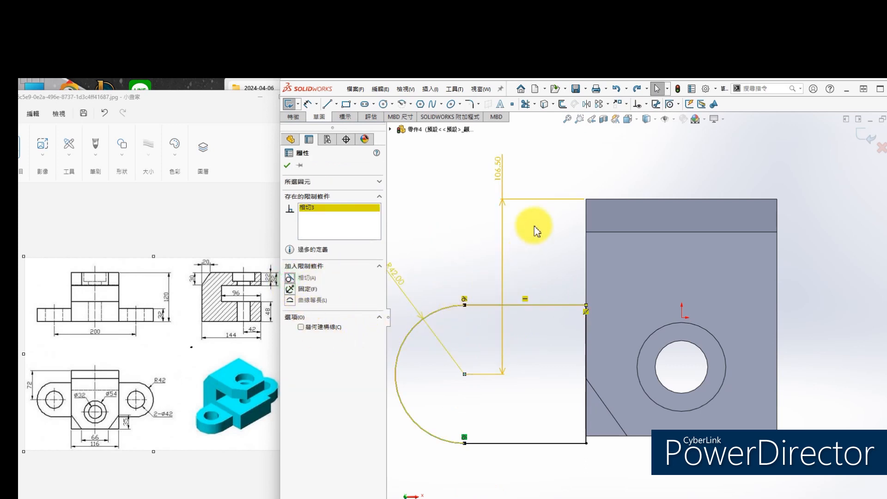
Delete the dimension between the arc's centre and the block's rear edge, and move the centre about 16 mm towards the block
{"action": "left_click", "coordinate": [498, 174]}
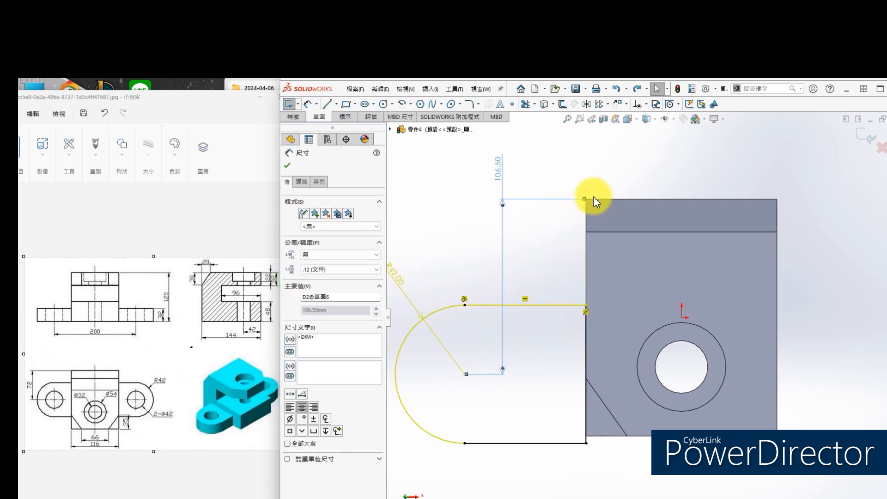
{"action": "key", "text": "Delete"}
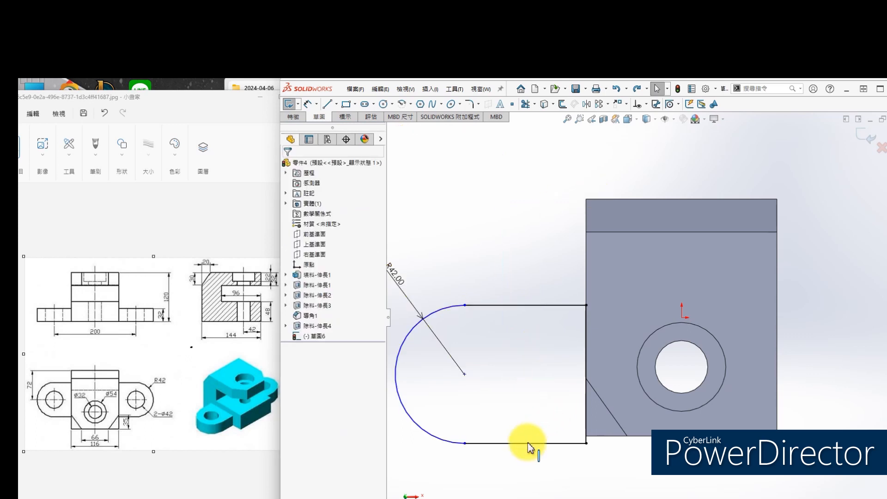
{"action": "left_click_drag", "start_coordinate": [465, 375], "coordinate": [490, 354]}
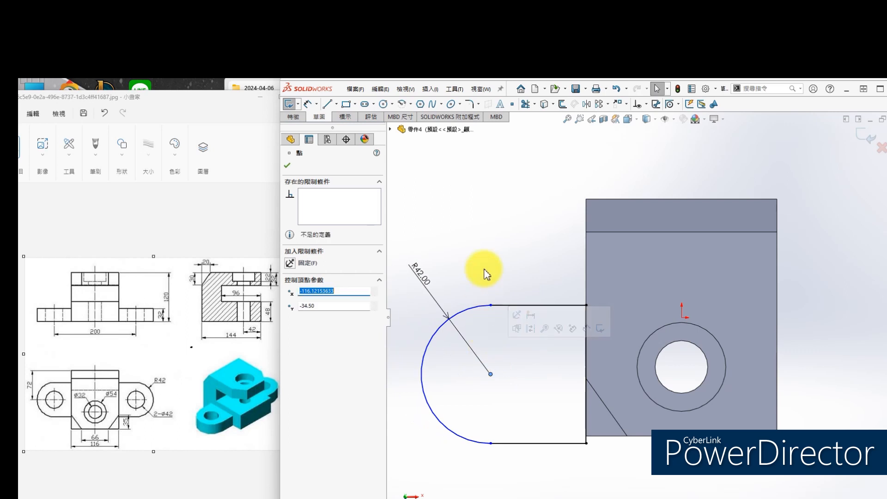
{"action": "left_click", "coordinate": [482, 264]}
Try to dimension the distance from the lug arc to the block's rear edge again
{"action": "key", "text": "s"}
{"action": "left_click", "coordinate": [518, 229]}
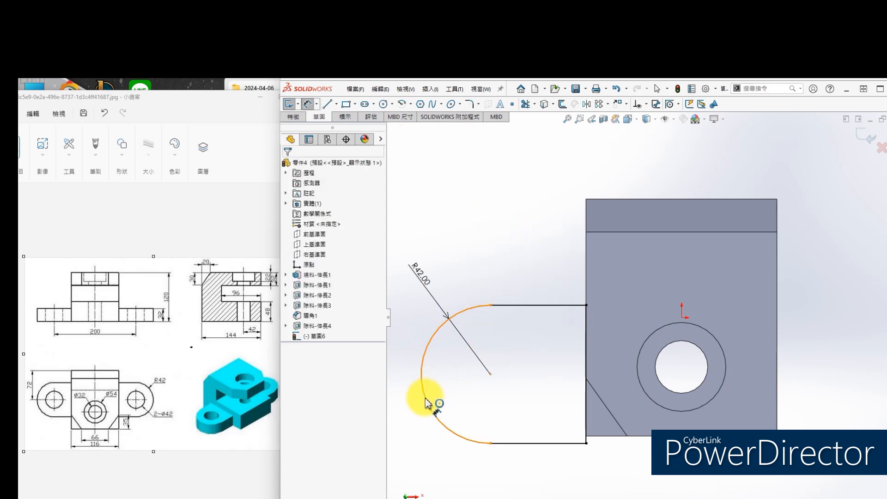
{"action": "left_click", "coordinate": [427, 403]}
{"action": "left_click", "coordinate": [608, 199]}
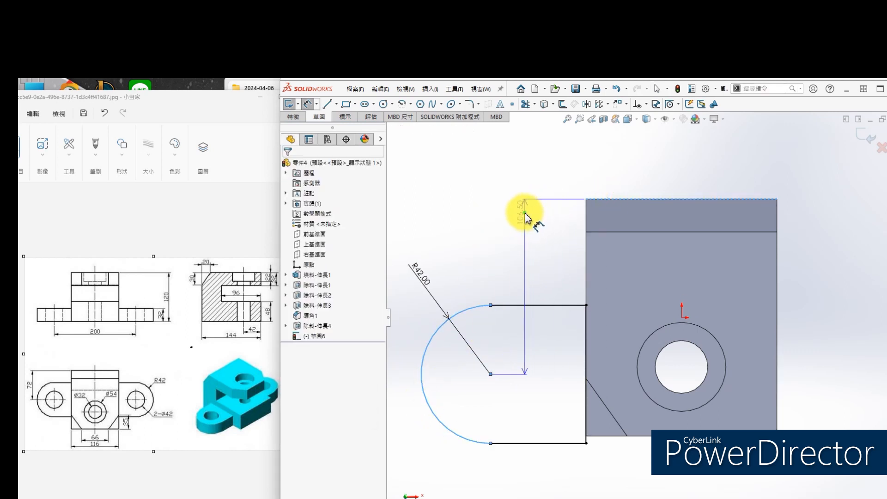
{"action": "left_click", "coordinate": [525, 217]}
{"action": "left_click", "coordinate": [152, 135]}
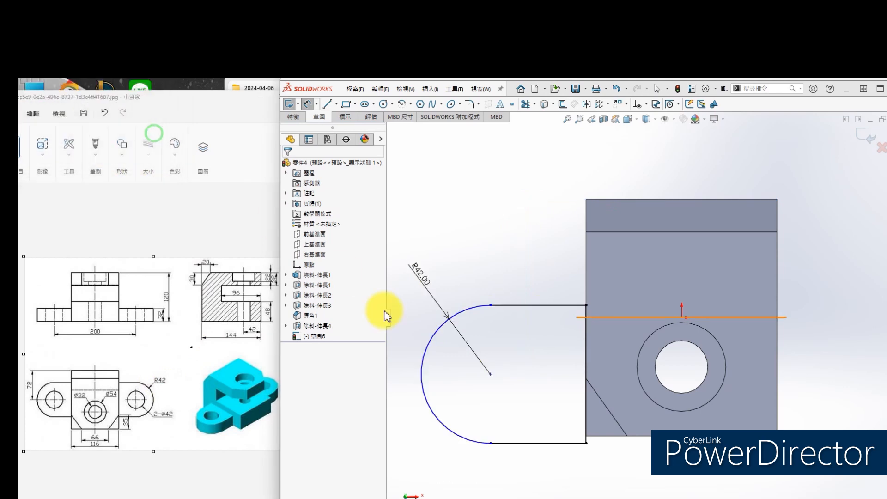
Try to remove the midpoint relation from the lug's upper corner point on the block's side edge
{"action": "left_click", "coordinate": [586, 305]}
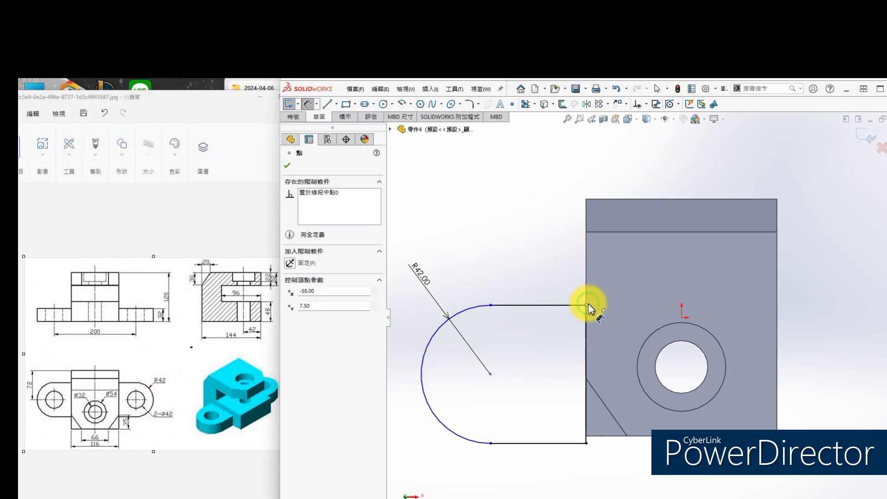
{"action": "left_click", "coordinate": [333, 192]}
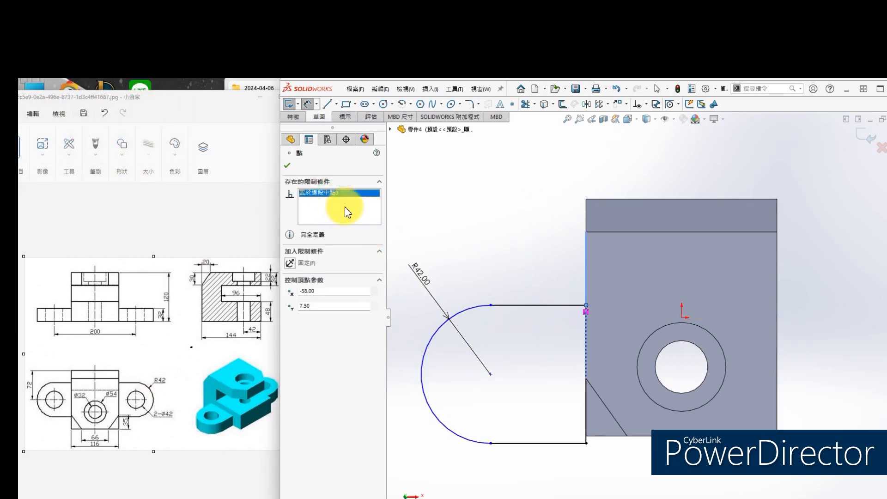
{"action": "right_click", "coordinate": [356, 195]}
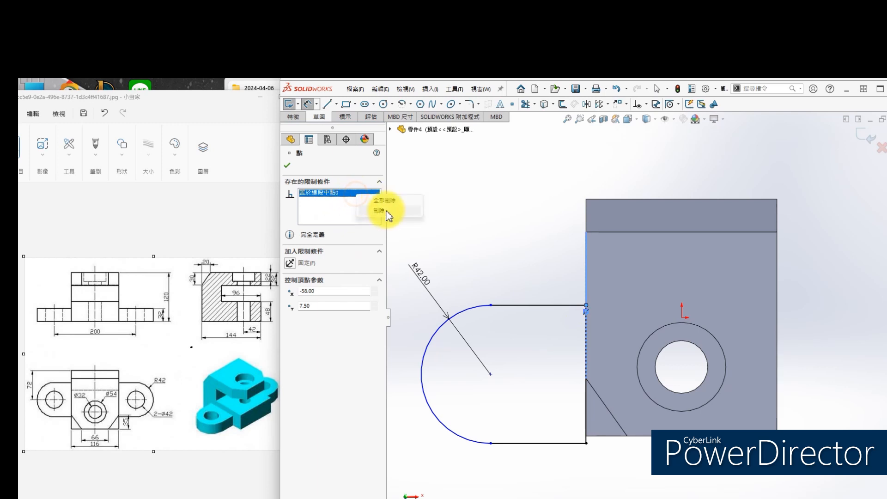
{"action": "left_click", "coordinate": [382, 210]}
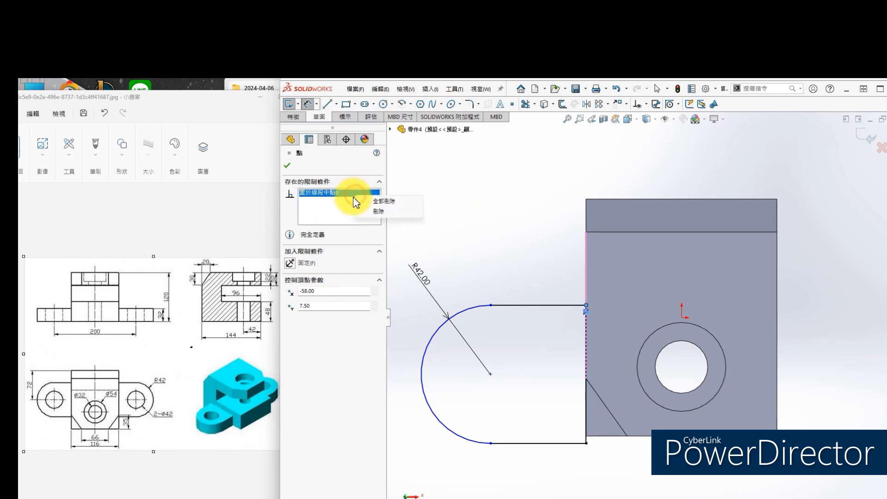
{"action": "left_click", "coordinate": [389, 210]}
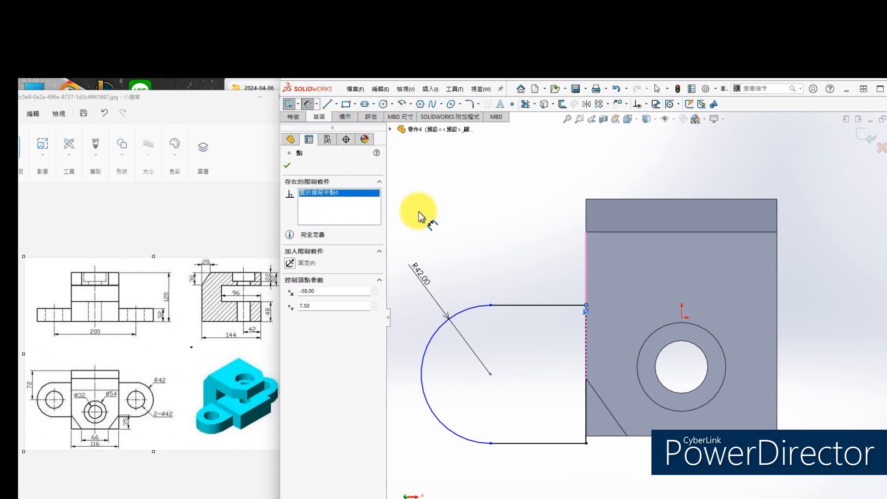
{"action": "right_click", "coordinate": [373, 204]}
{"action": "left_click", "coordinate": [340, 192]}
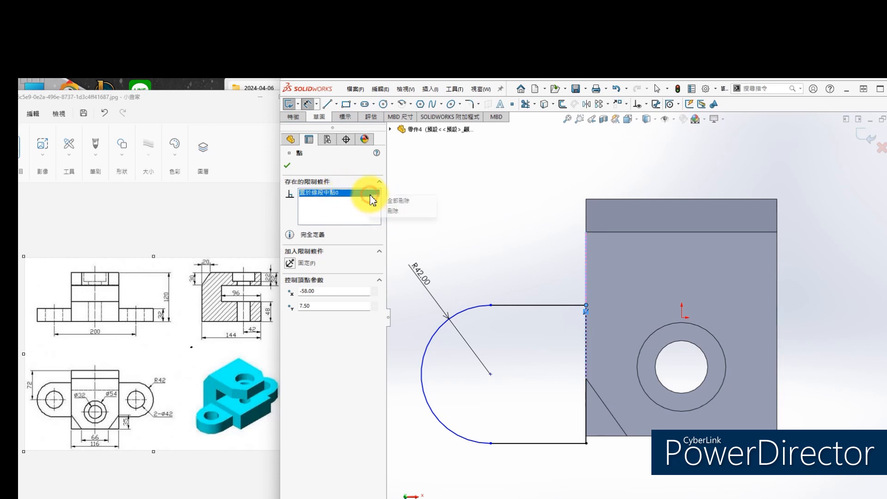
{"action": "left_click", "coordinate": [637, 329]}
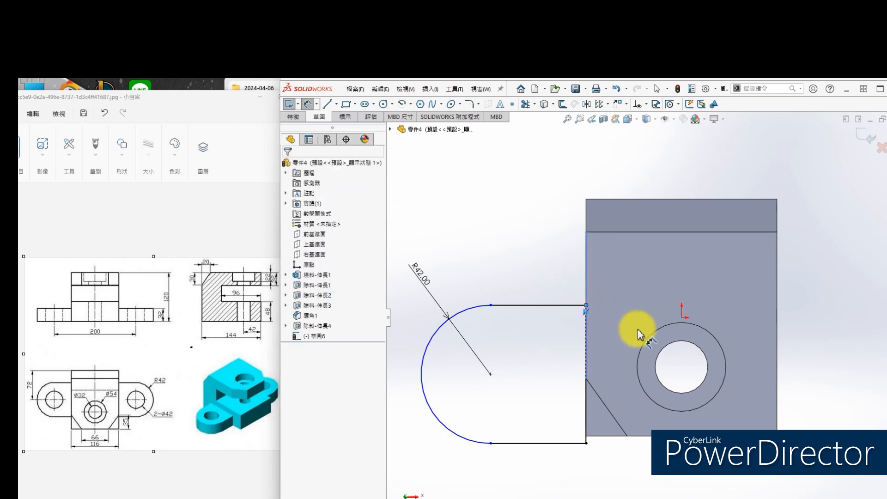
{"action": "left_click", "coordinate": [586, 305]}
{"action": "left_click", "coordinate": [523, 265]}
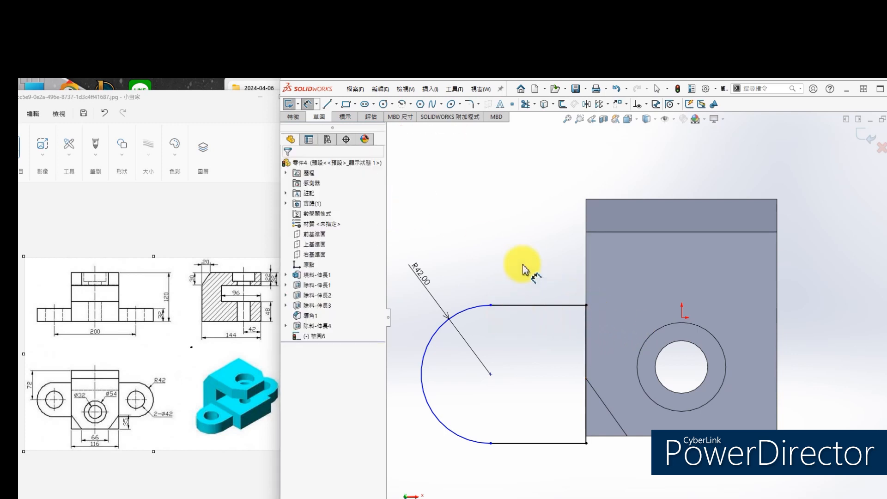
{"action": "key", "text": "Escape"}
Delete the midpoint relation that ties the lug's upper corner point to the block's side edge
{"action": "left_click", "coordinate": [586, 305]}
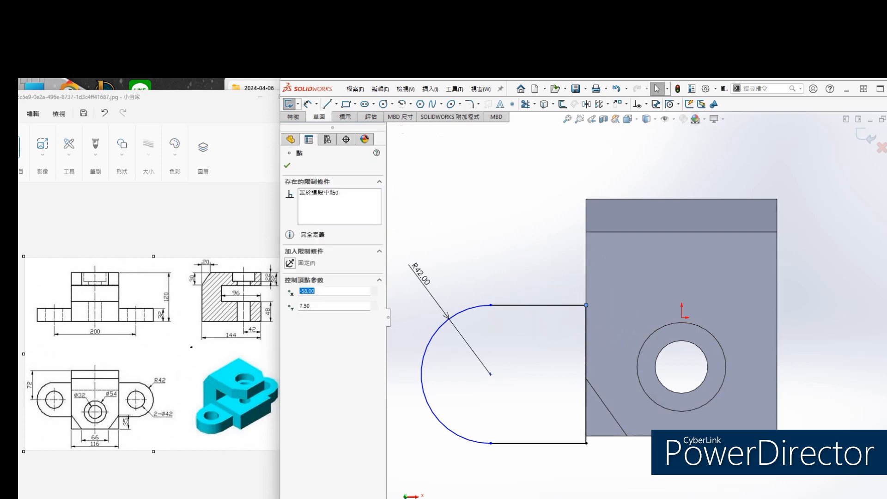
{"action": "left_click", "coordinate": [585, 313]}
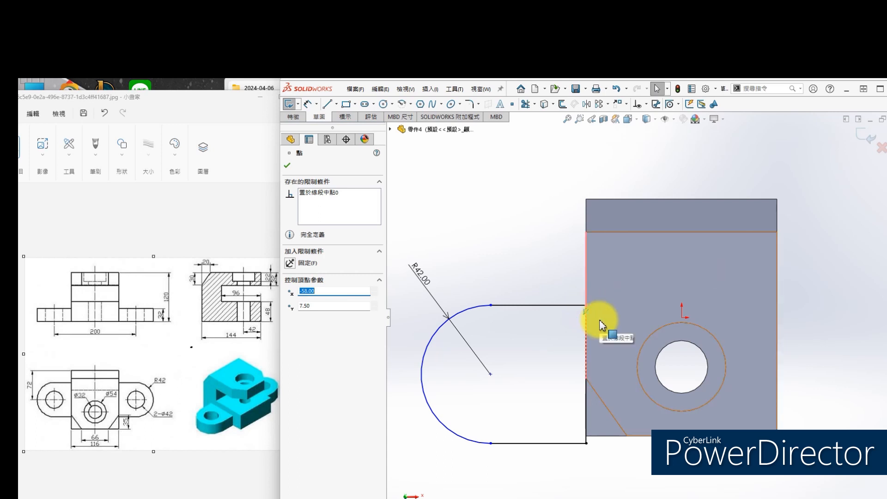
{"action": "key", "text": "Delete"}
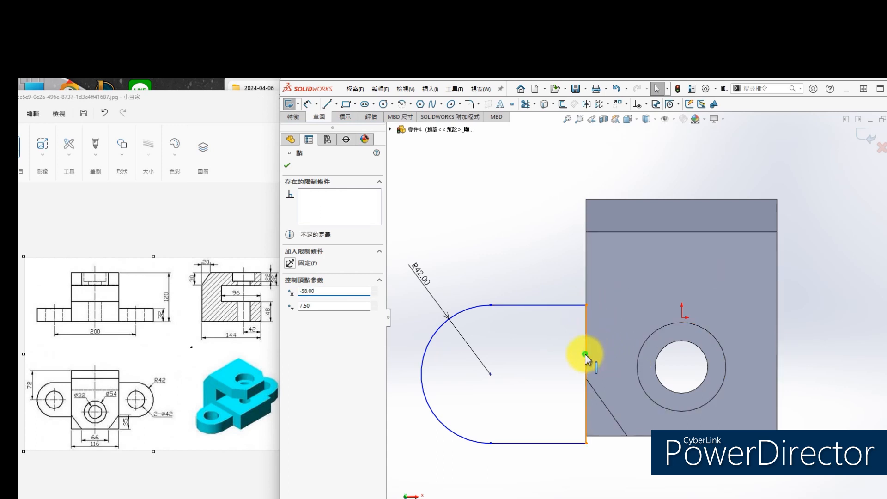
Add a collinear relation between the lug profile's straight closing line and the block's side edge
{"action": "left_click", "coordinate": [586, 342]}
{"action": "left_click", "coordinate": [586, 275], "text": "ctrl"}
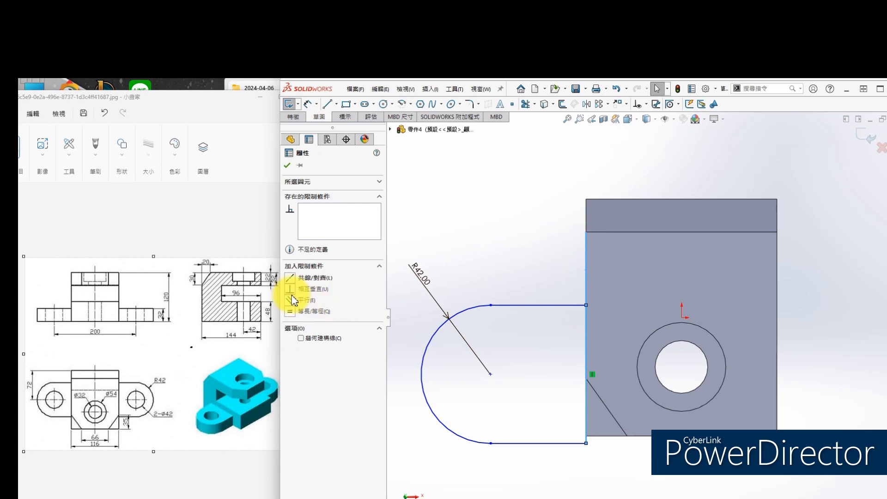
{"action": "left_click", "coordinate": [294, 277]}
{"action": "left_click", "coordinate": [480, 233]}
Dimension the distance from the lug arc's centre to the block's rear edge as 72 mm
{"action": "key", "text": "s"}
{"action": "left_click", "coordinate": [558, 250]}
{"action": "left_click", "coordinate": [431, 341]}
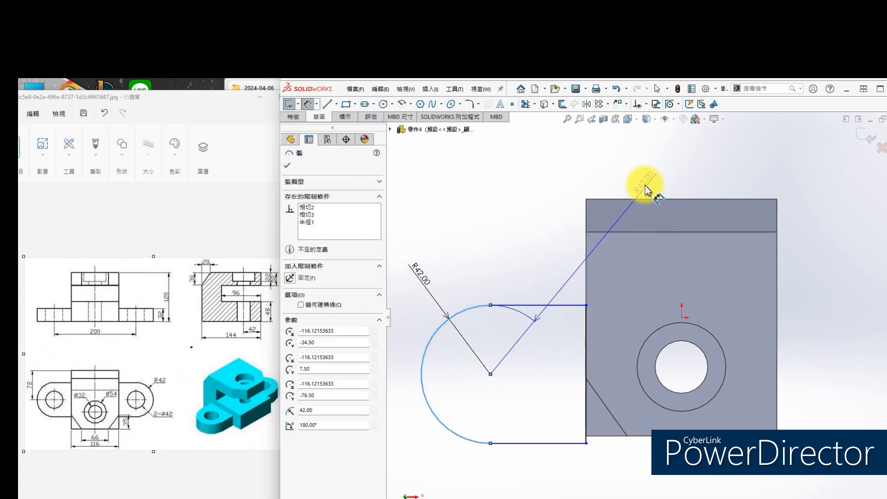
{"action": "left_click", "coordinate": [639, 205]}
{"action": "left_click", "coordinate": [541, 229]}
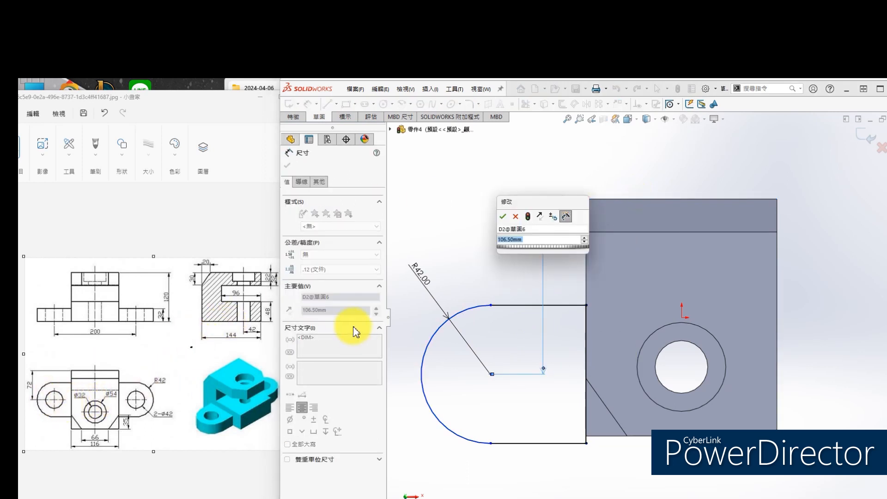
{"action": "type", "text": "72"}
{"action": "key", "text": "Return"}
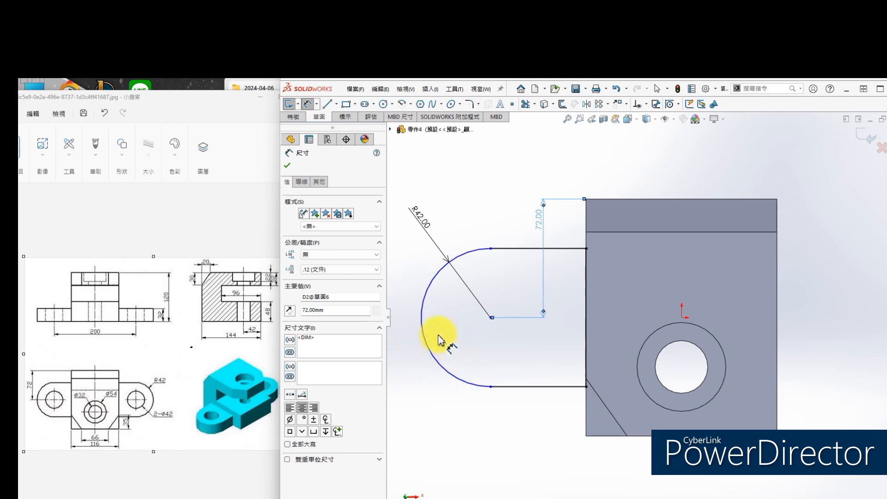
Dimension the horizontal distance from the lug arc's centre to the origin as 100 mm
{"action": "left_click_drag", "start_coordinate": [429, 356], "coordinate": [686, 322]}
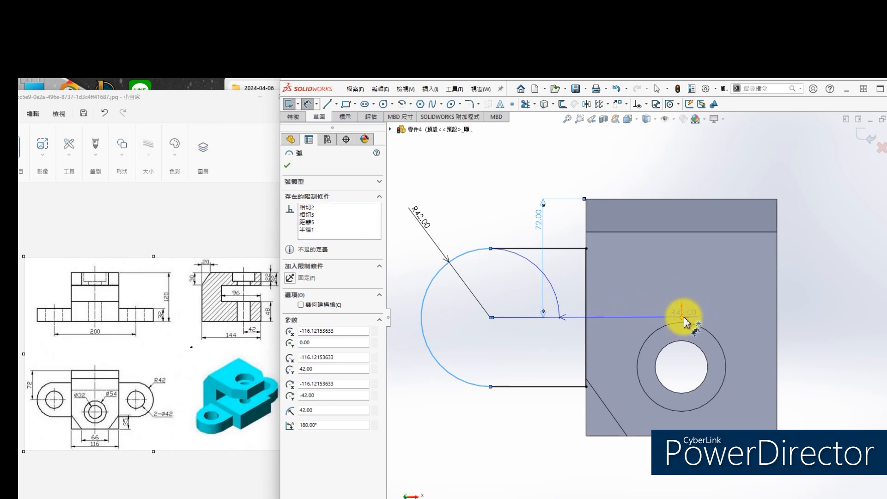
{"action": "left_click", "coordinate": [684, 318]}
{"action": "left_click", "coordinate": [575, 481]}
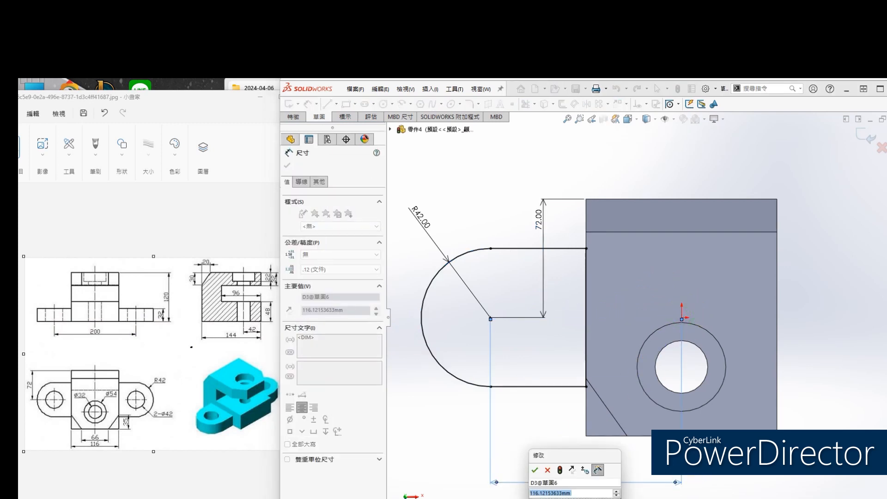
{"action": "type", "text": "100"}
{"action": "key", "text": "Return"}
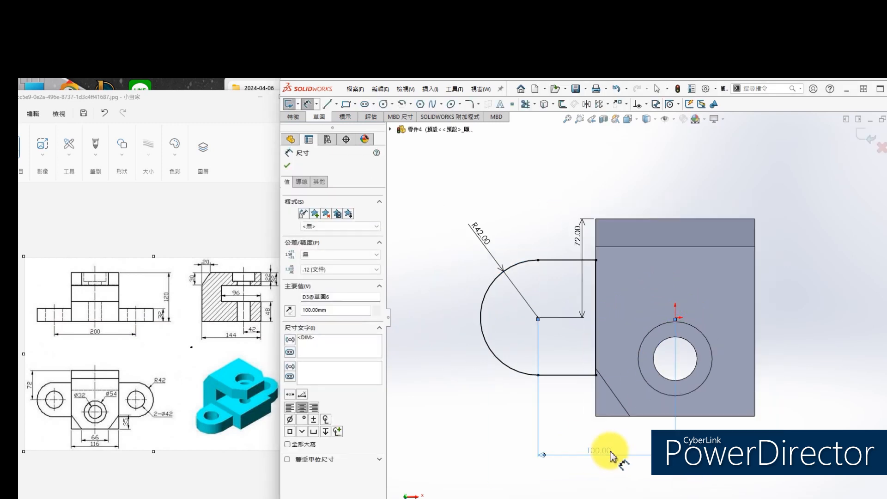
Extrude the lug profile to a blind depth of 32 mm, merged with the block
{"action": "middle_click_drag", "start_coordinate": [614, 451], "coordinate": [584, 353]}
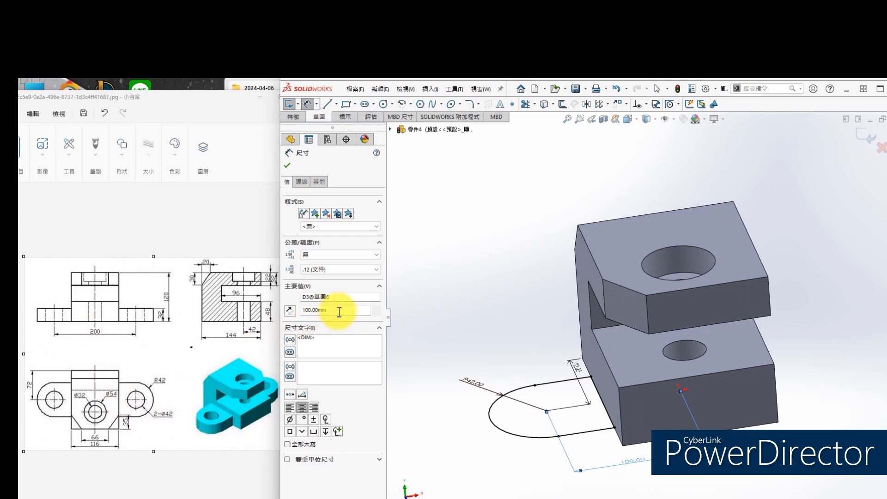
{"action": "key", "text": "s"}
{"action": "left_click", "coordinate": [511, 357]}
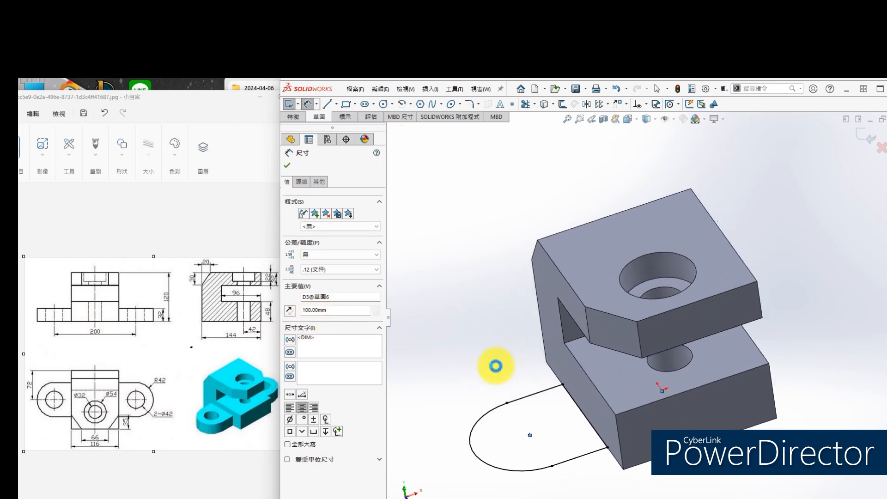
{"action": "type", "text": "32"}
{"action": "key", "text": "Return"}
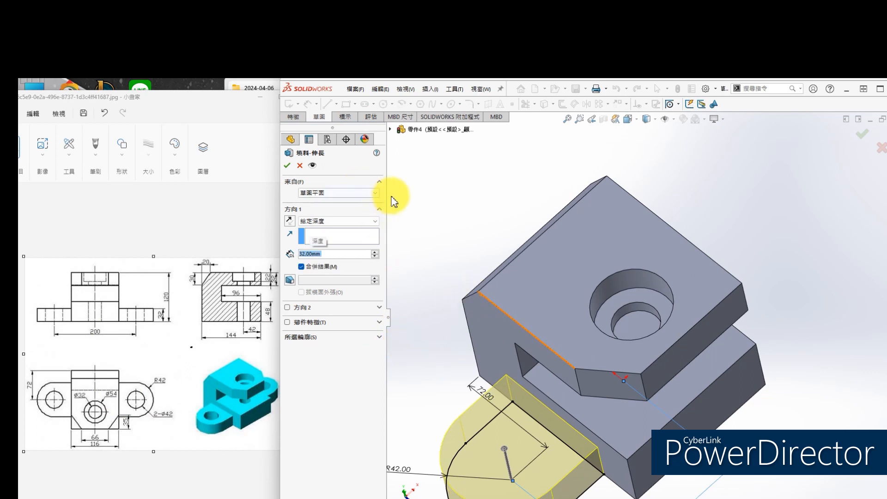
{"action": "left_click", "coordinate": [288, 167]}
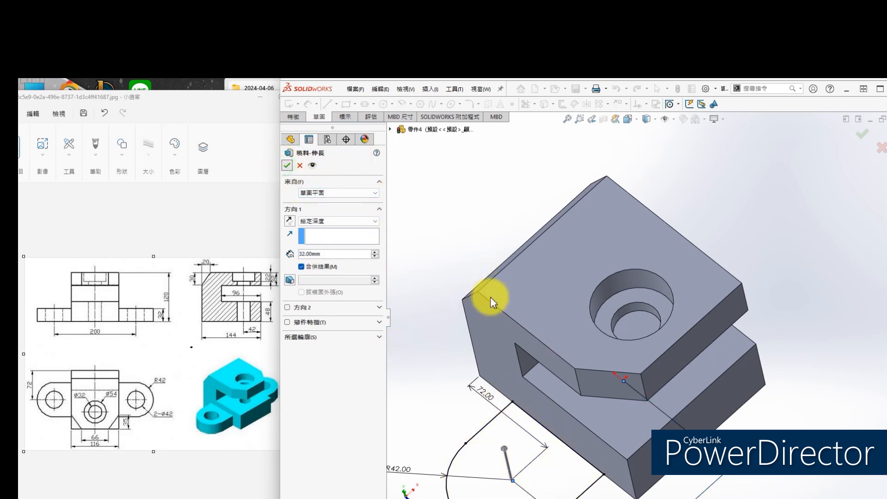
Start a sketch on the lug's top face and draw a circle about 42 mm in diameter near its rounded end
{"action": "scroll", "coordinate": [549, 323], "scroll_direction": "up", "scroll_amount": 3}
{"action": "scroll", "coordinate": [556, 332], "scroll_direction": "down", "scroll_amount": 1}
{"action": "left_click", "coordinate": [597, 398]}
{"action": "left_click", "coordinate": [638, 371]}
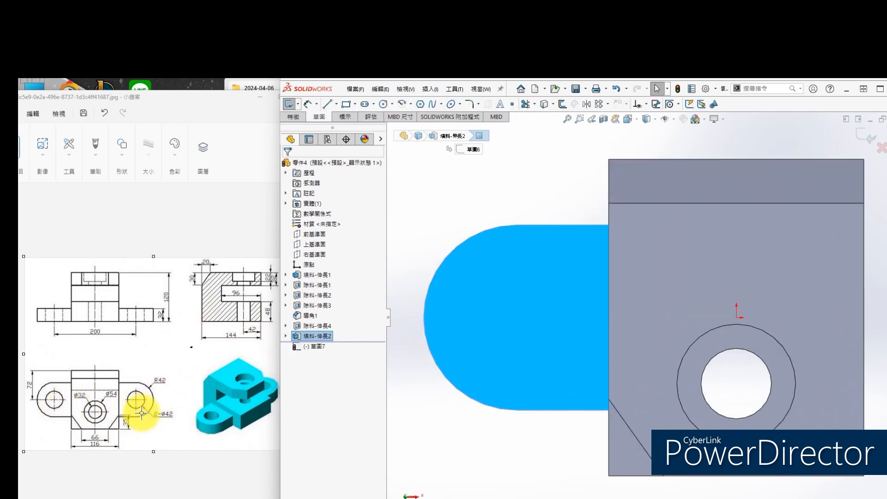
{"action": "key", "text": "s"}
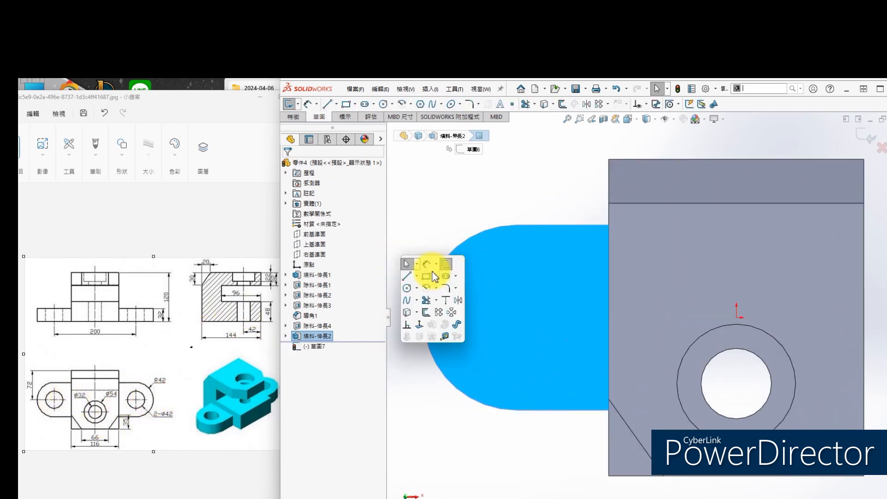
{"action": "left_click", "coordinate": [406, 288]}
{"action": "left_click", "coordinate": [494, 323]}
{"action": "left_click", "coordinate": [520, 359]}
Make the circle concentric with the lug's rounded outer edge
{"action": "key", "text": "s"}
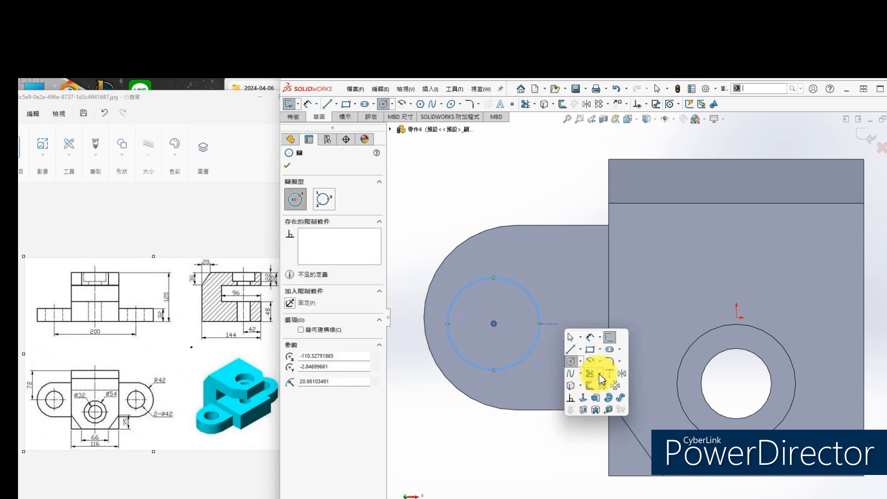
{"action": "left_click", "coordinate": [570, 400]}
{"action": "left_click", "coordinate": [467, 240]}
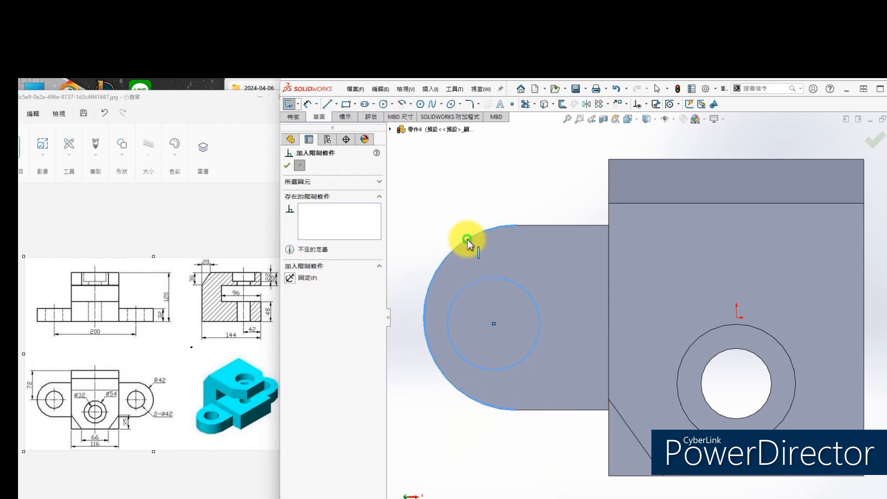
{"action": "left_click", "coordinate": [289, 299]}
{"action": "left_click", "coordinate": [286, 167]}
Dimension the circle's diameter as 42 mm
{"action": "key", "text": "s"}
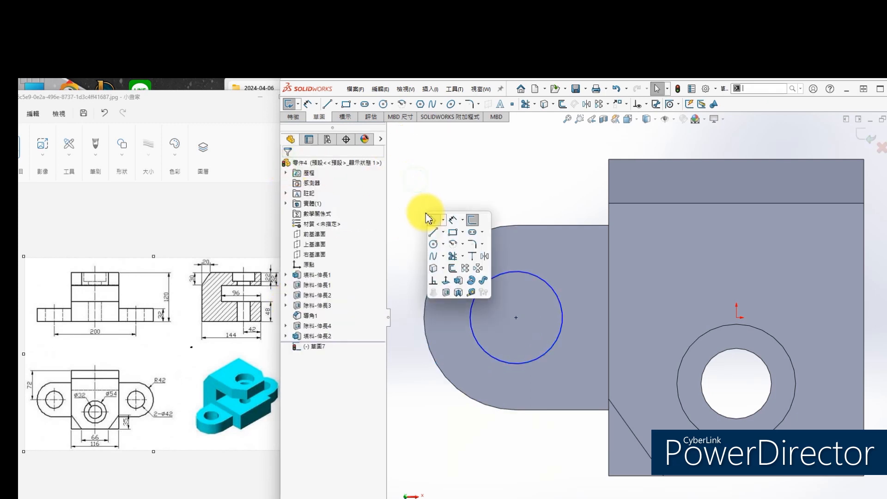
{"action": "left_click", "coordinate": [452, 221]}
{"action": "left_click", "coordinate": [527, 272]}
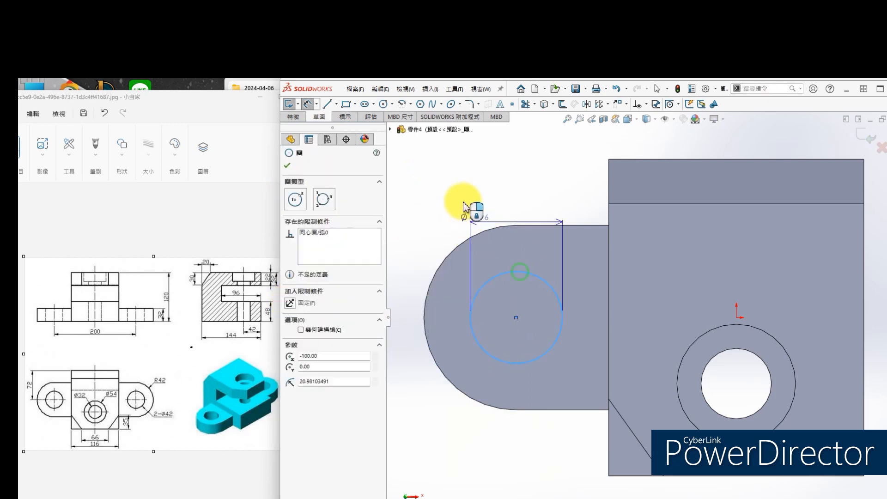
{"action": "left_click", "coordinate": [472, 229]}
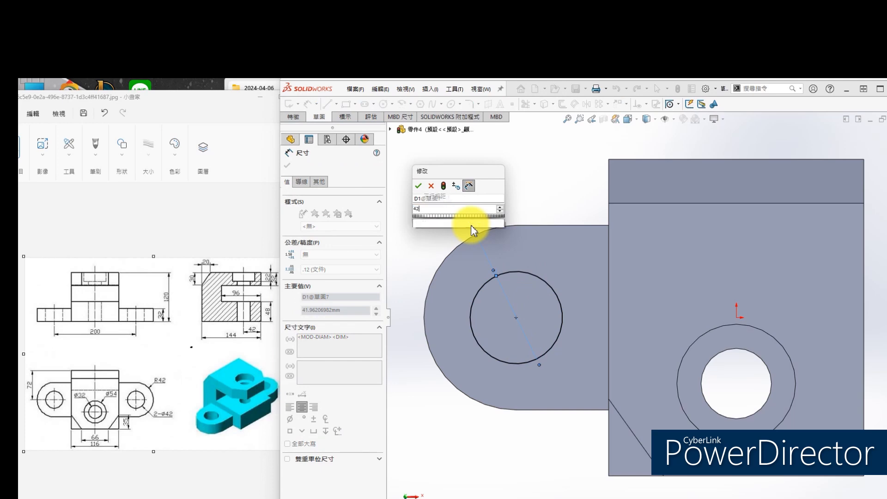
{"action": "key", "text": "Return"}
Cut the circle through all of the lug to make its hole
{"action": "key", "text": "s"}
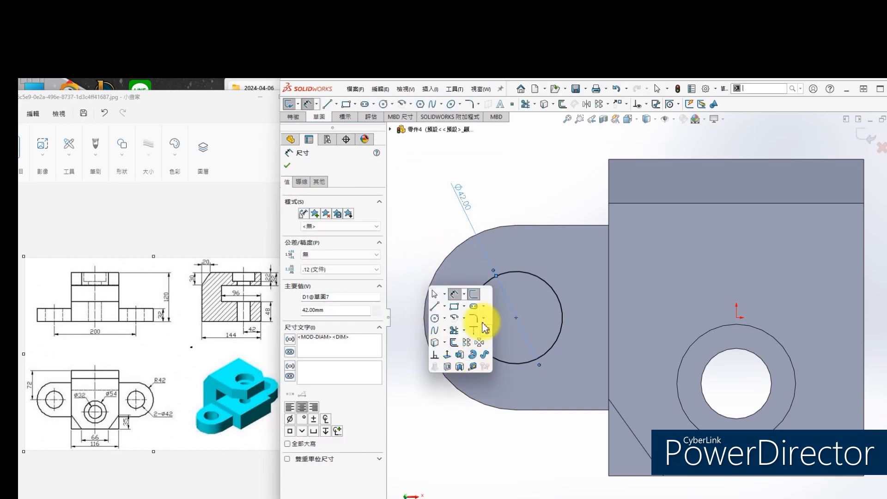
{"action": "left_click", "coordinate": [447, 367]}
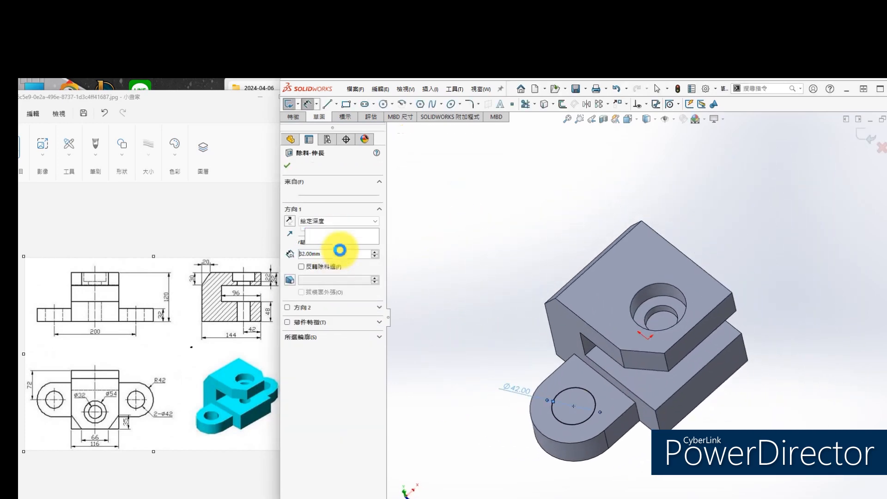
{"action": "left_click", "coordinate": [330, 221]}
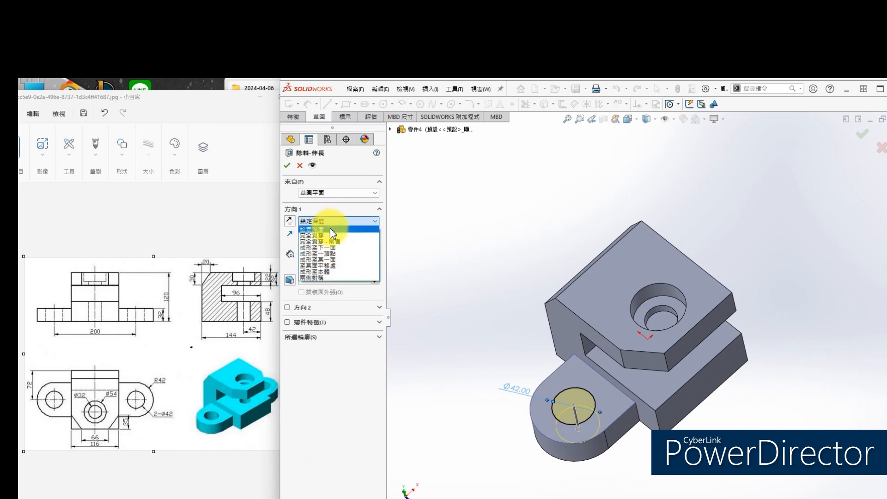
{"action": "left_click", "coordinate": [346, 235]}
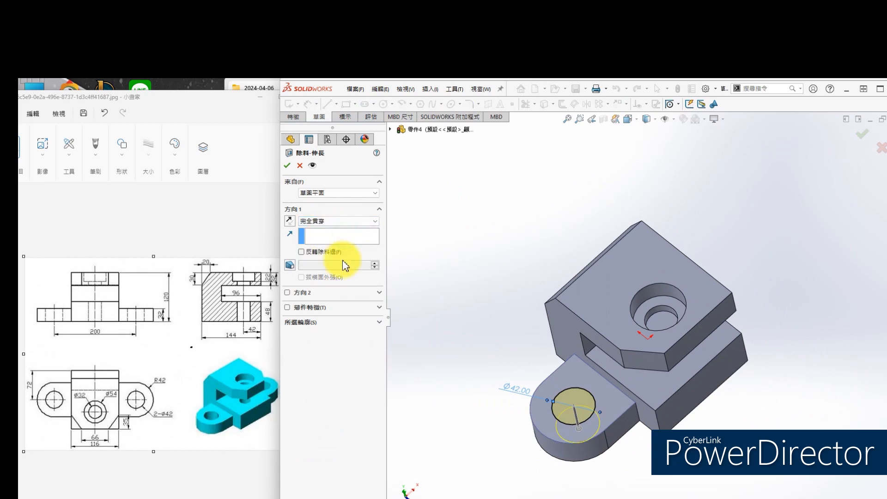
{"action": "left_click", "coordinate": [287, 166]}
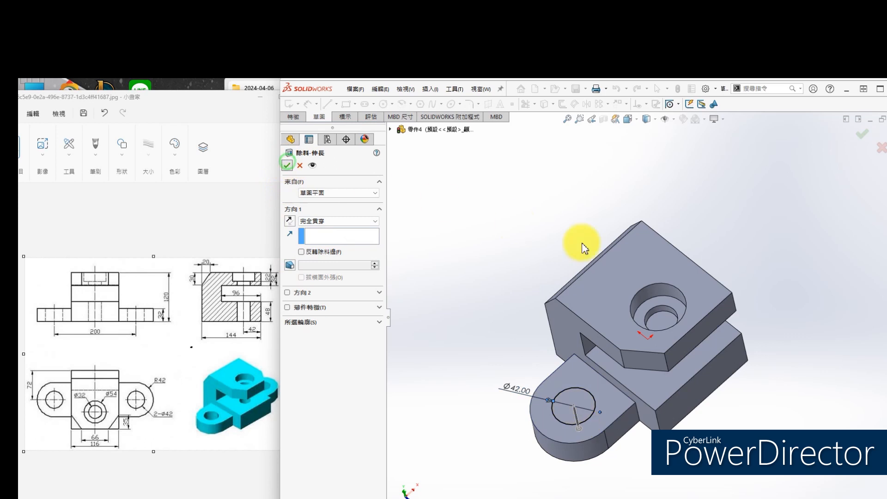
Mirror the corner cut, the side lug and the lug's hole cut about the Right Plane
{"action": "left_click", "coordinate": [315, 325]}
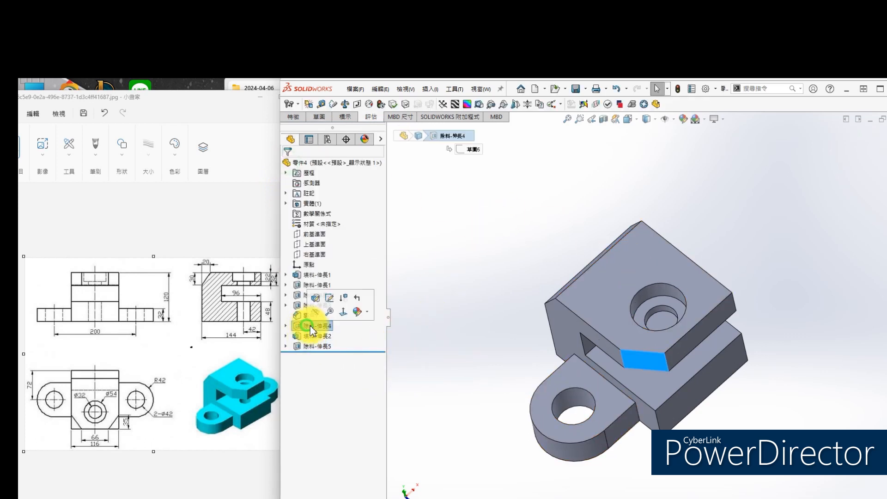
{"action": "left_click", "coordinate": [324, 347], "text": "shift"}
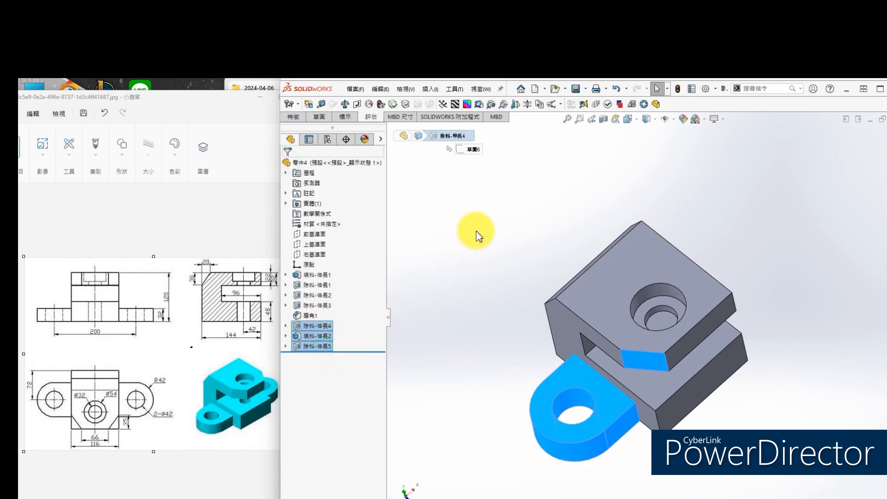
{"action": "key", "text": "s"}
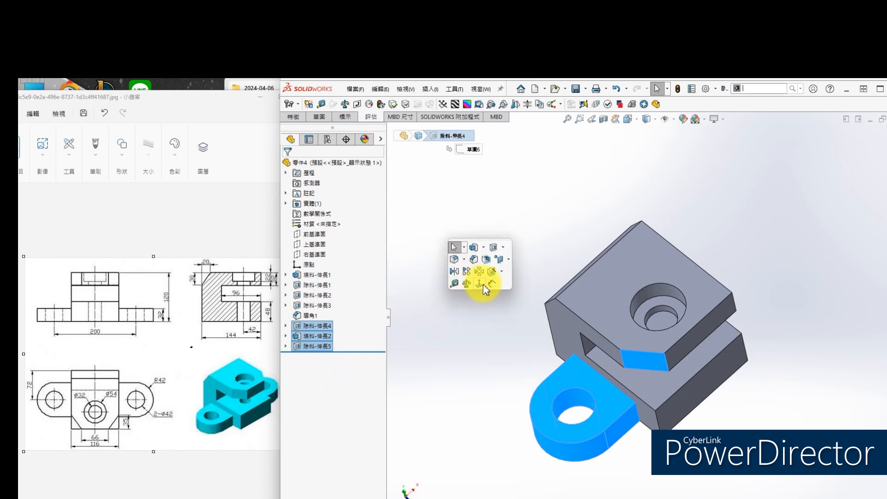
{"action": "left_click", "coordinate": [454, 274]}
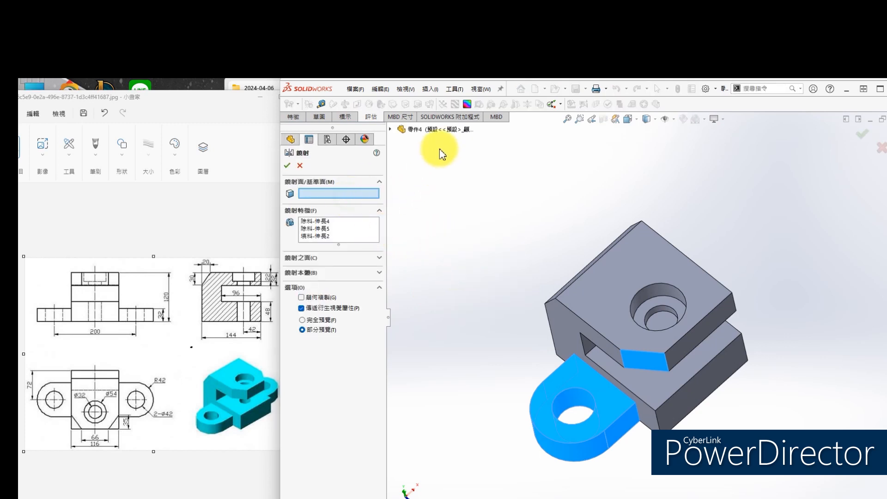
{"action": "left_click", "coordinate": [389, 130]}
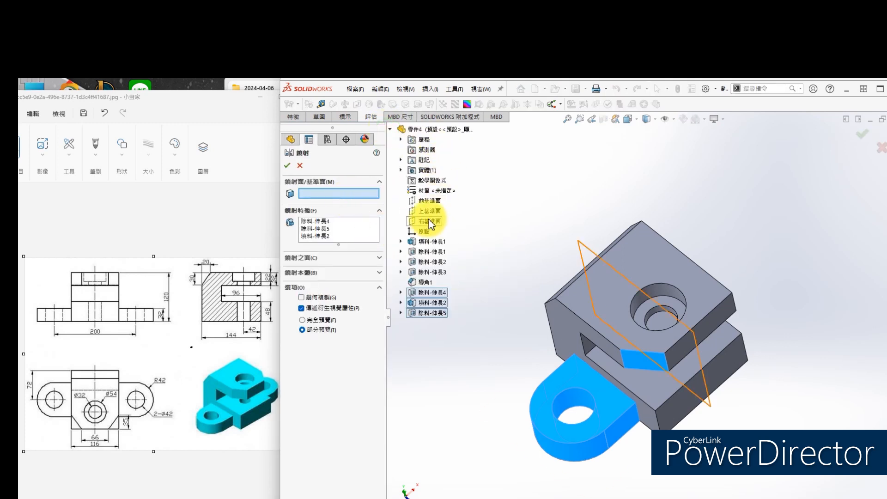
{"action": "left_click", "coordinate": [429, 221]}
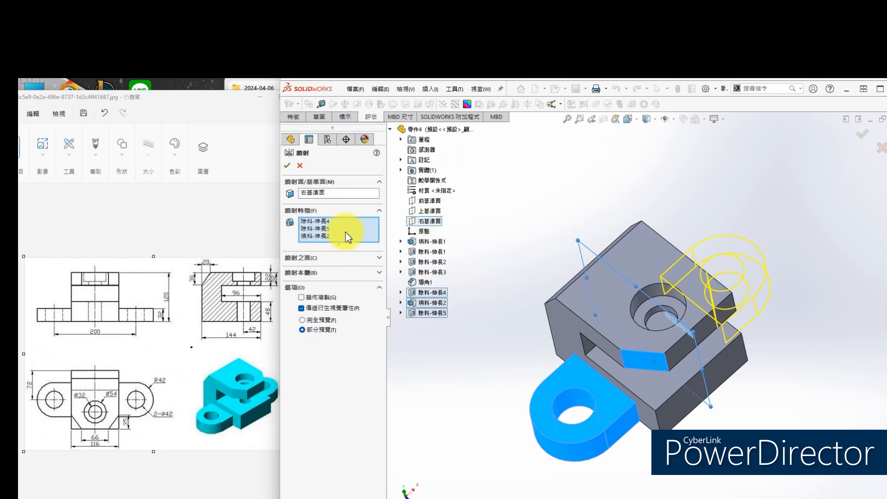
{"action": "left_click", "coordinate": [290, 165]}
{"action": "middle_click_drag", "start_coordinate": [577, 342], "coordinate": [597, 404]}
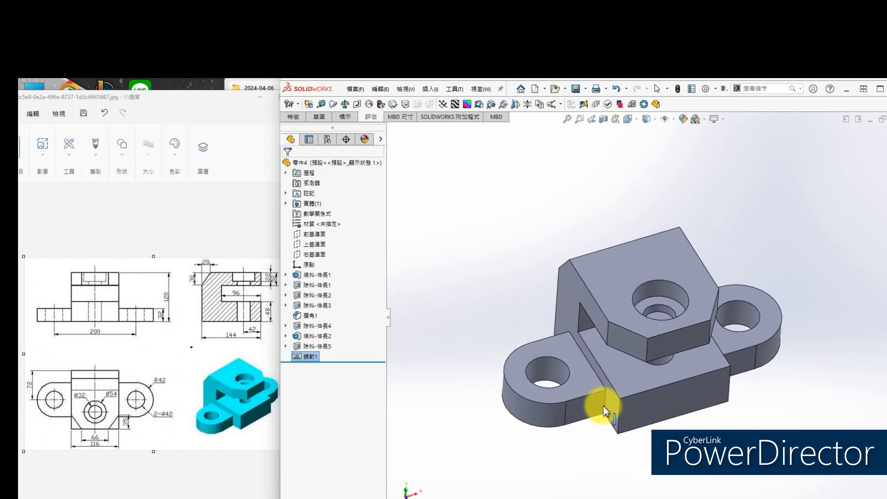